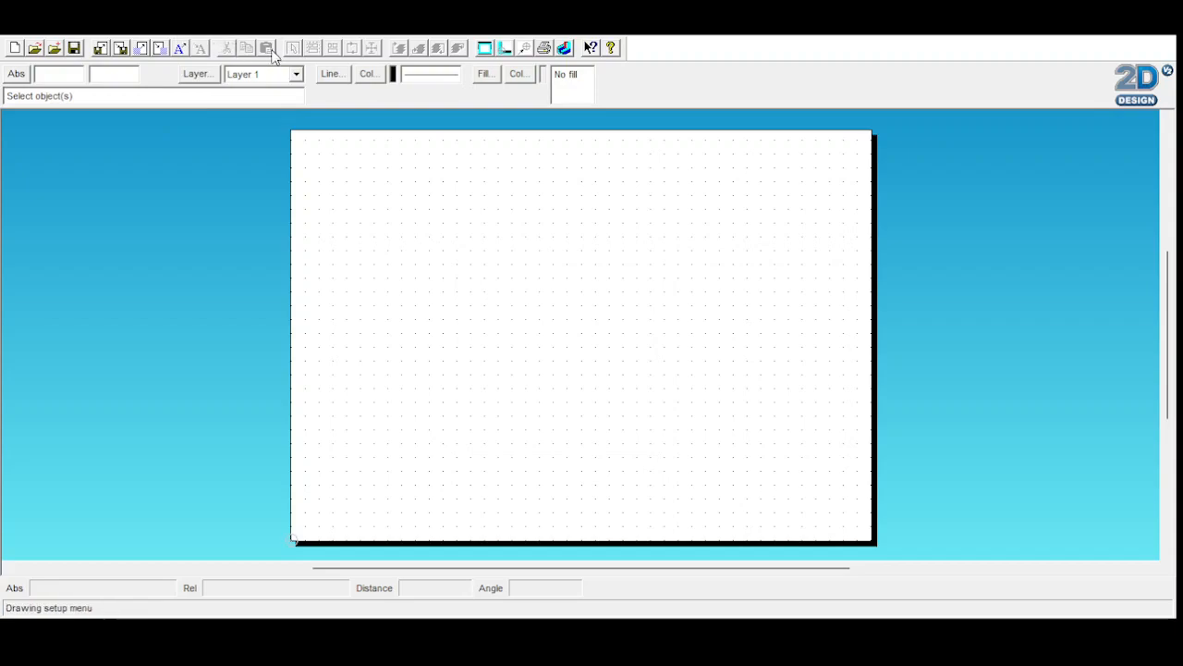
- Set the drawing layout and draw a 150 × 200 mm rectangle at the page's lower-left corner
click(425, 51)
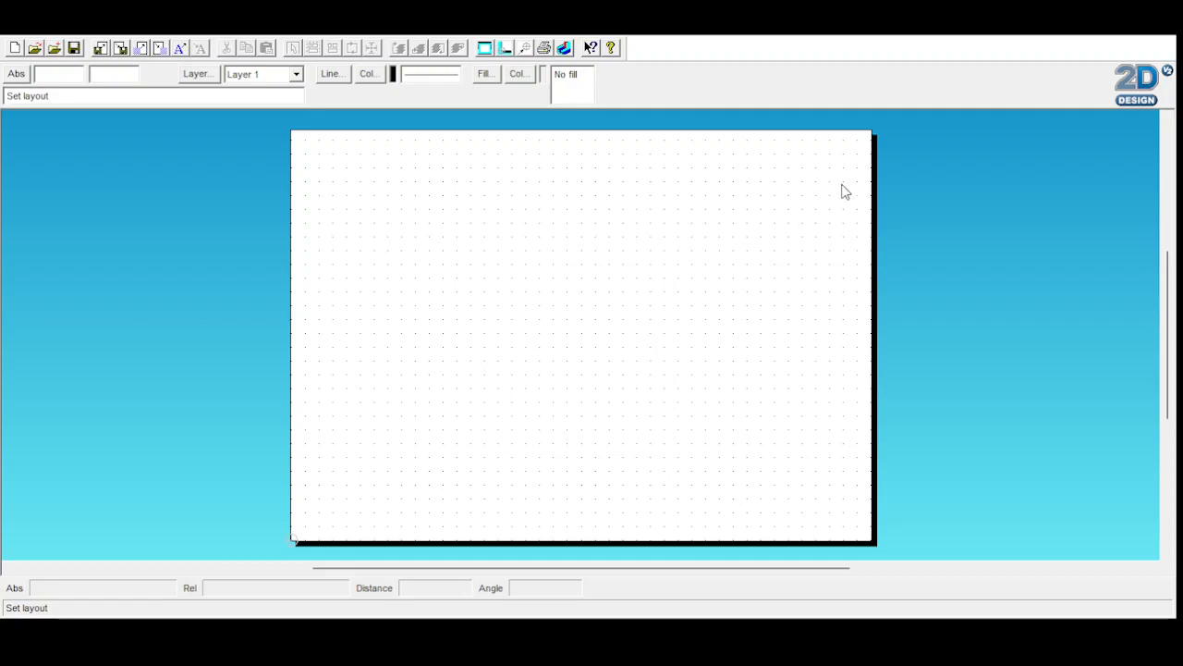
click(869, 169)
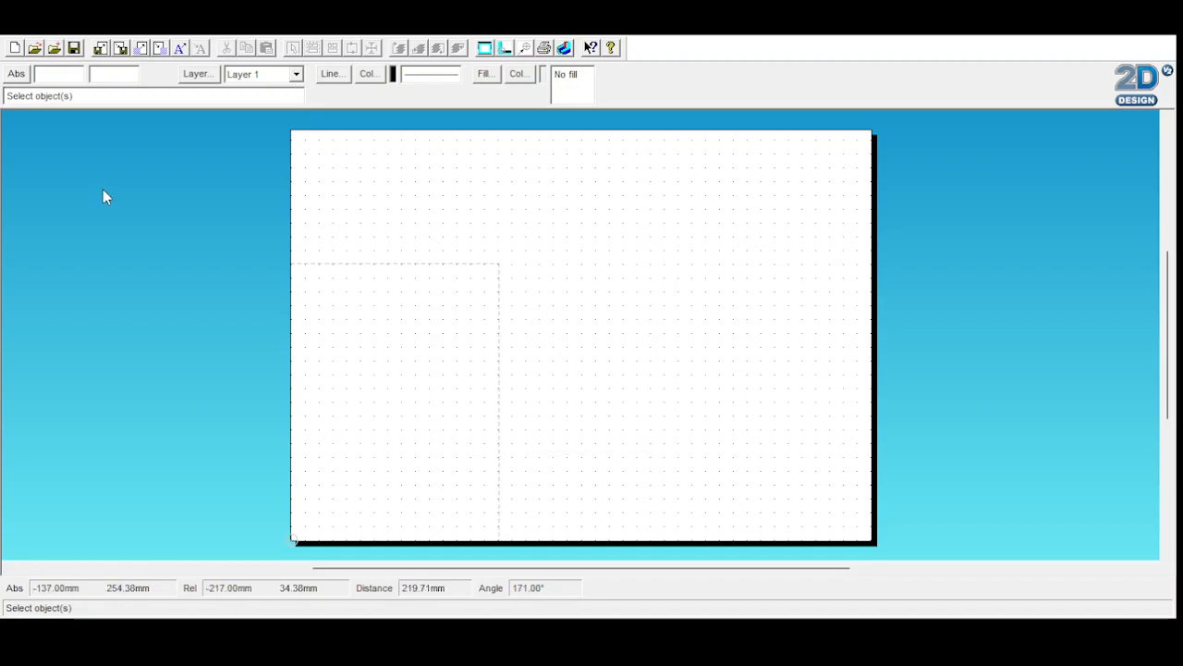
click(19, 185)
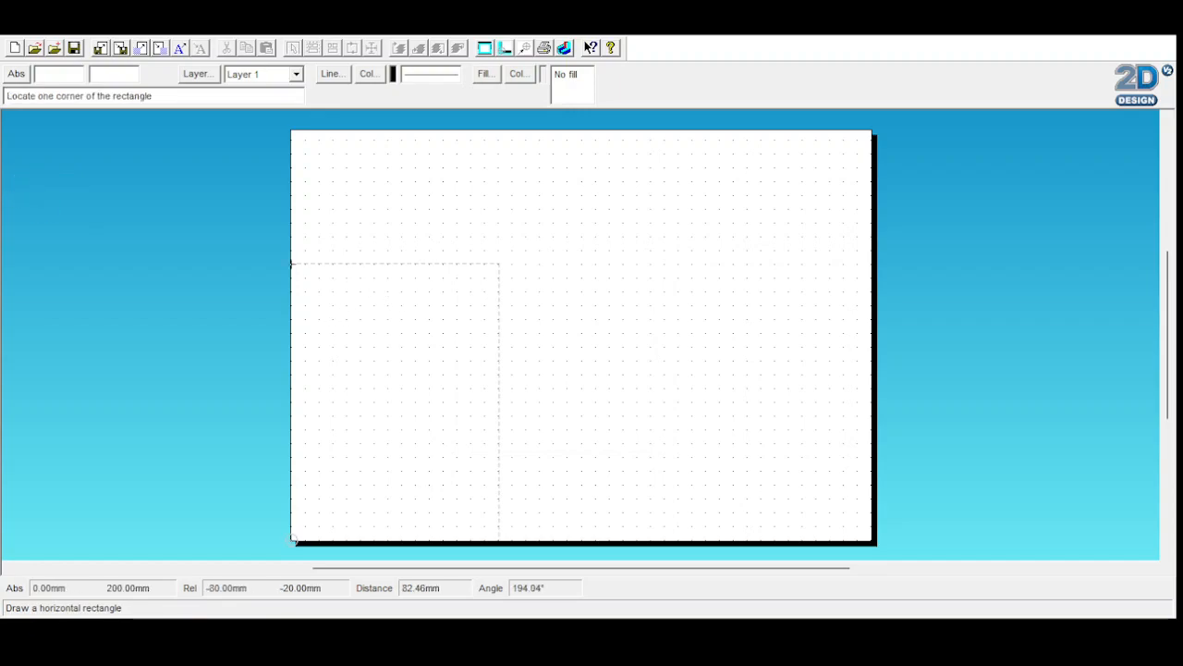
click(291, 265)
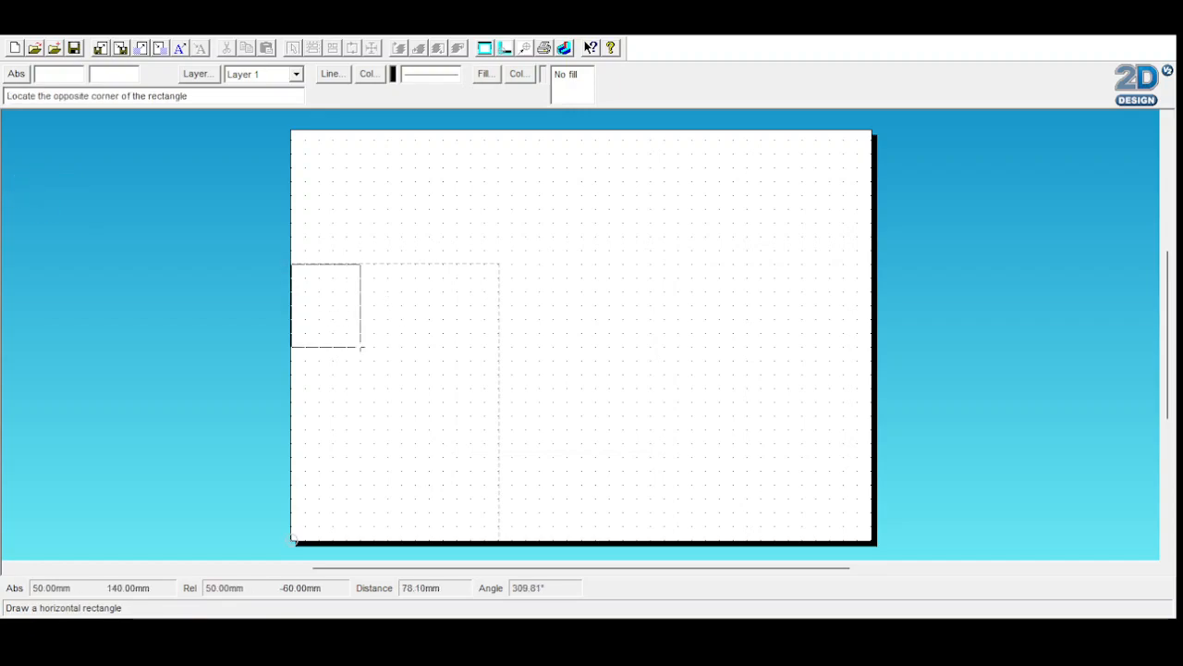
click(498, 541)
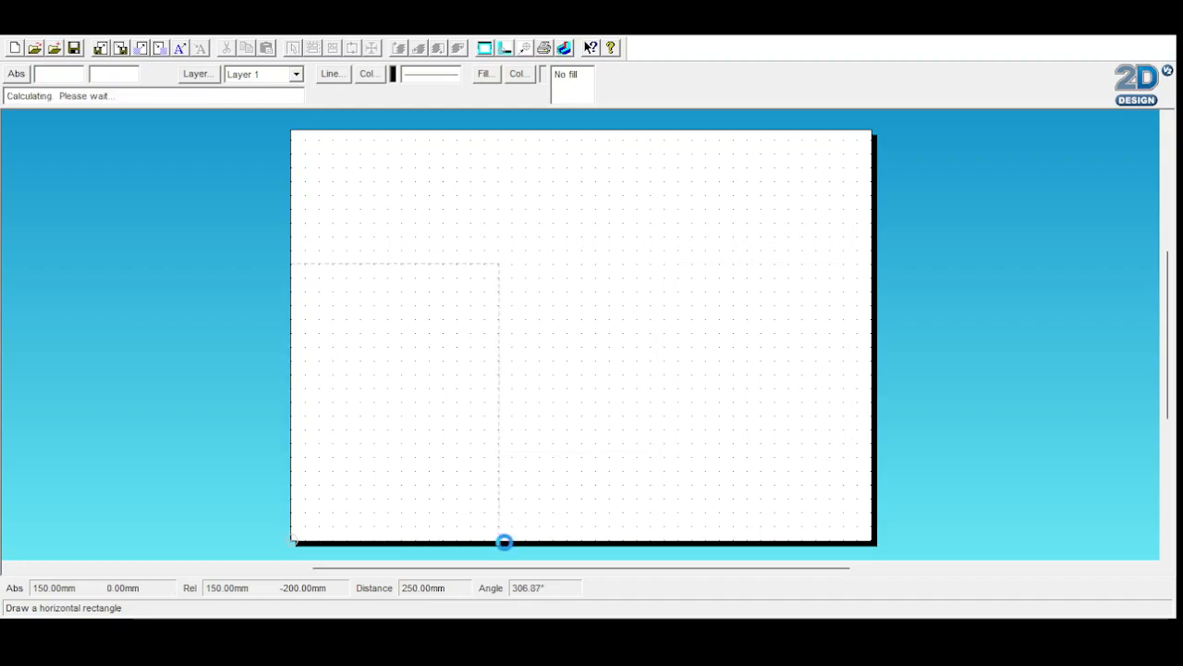
click(13, 138)
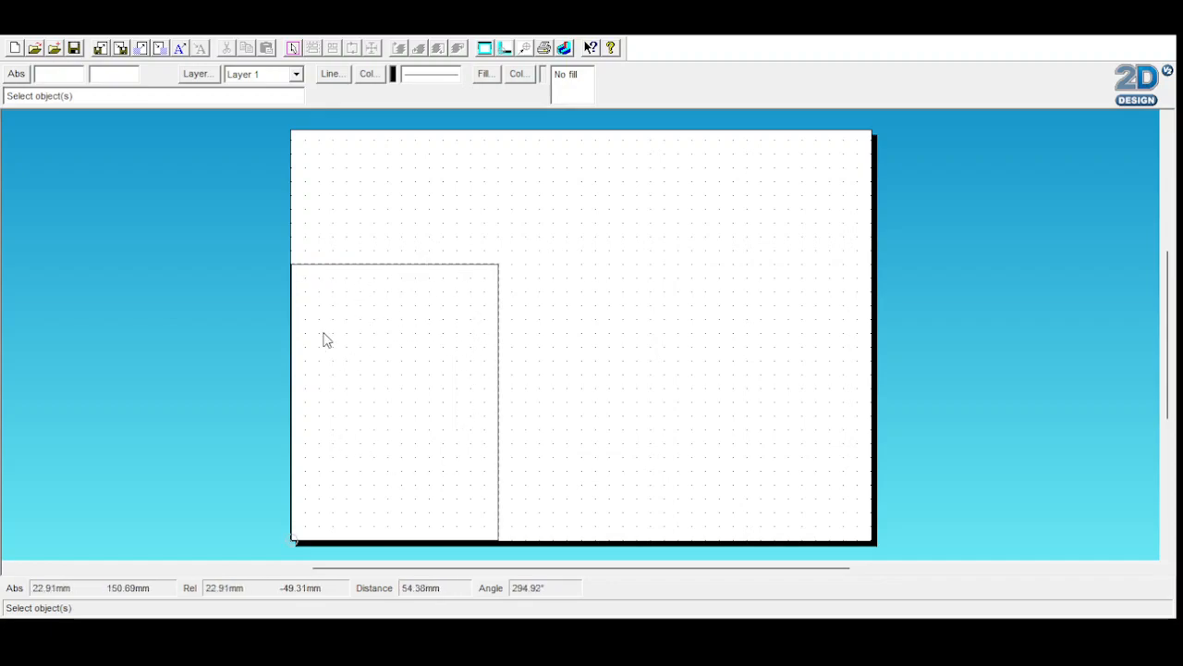
- Draw a 90 × 140 mm rectangle inside the first one, from (30, 170) to (120, 30) mm
click(18, 181)
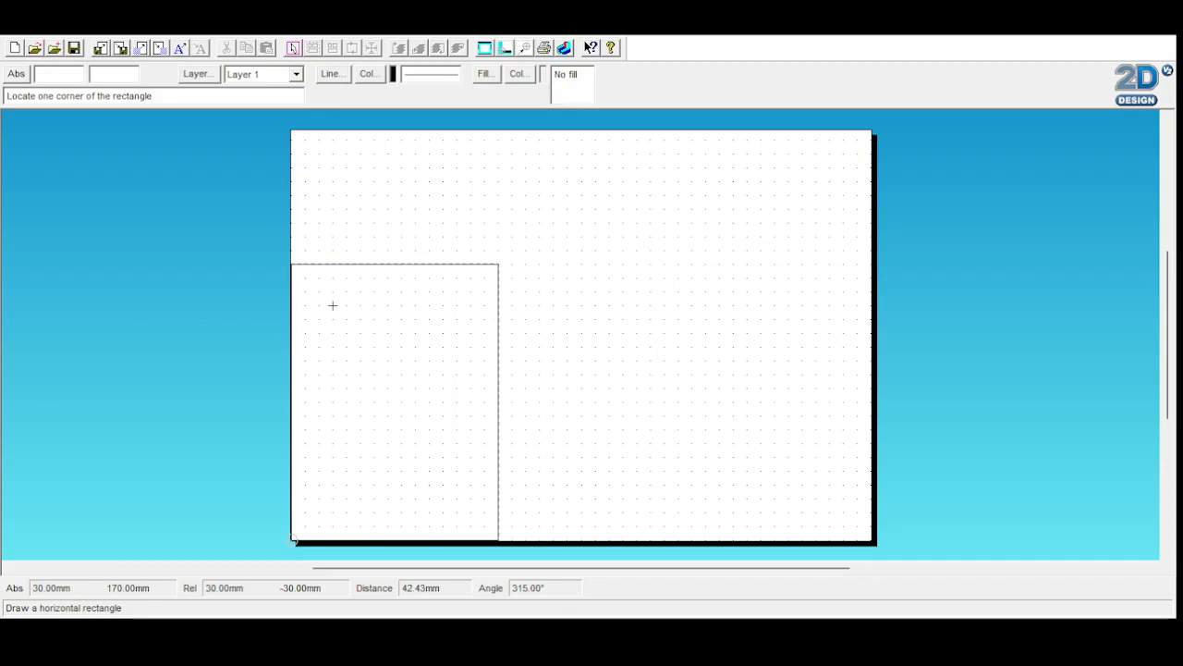
click(333, 305)
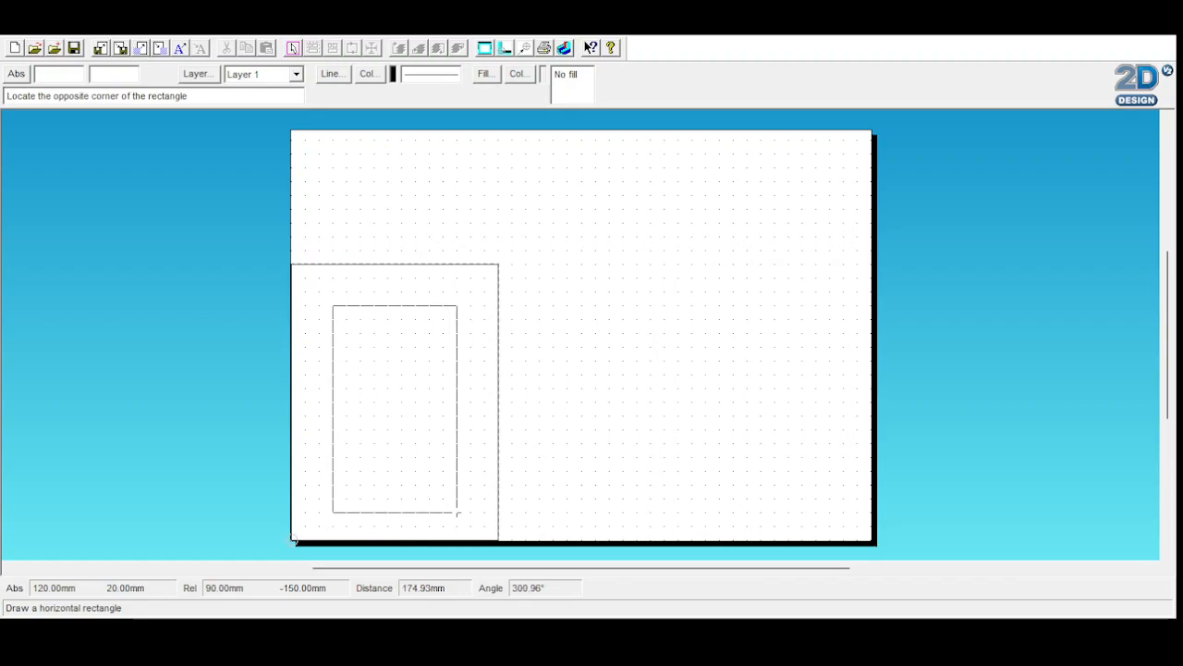
click(457, 498)
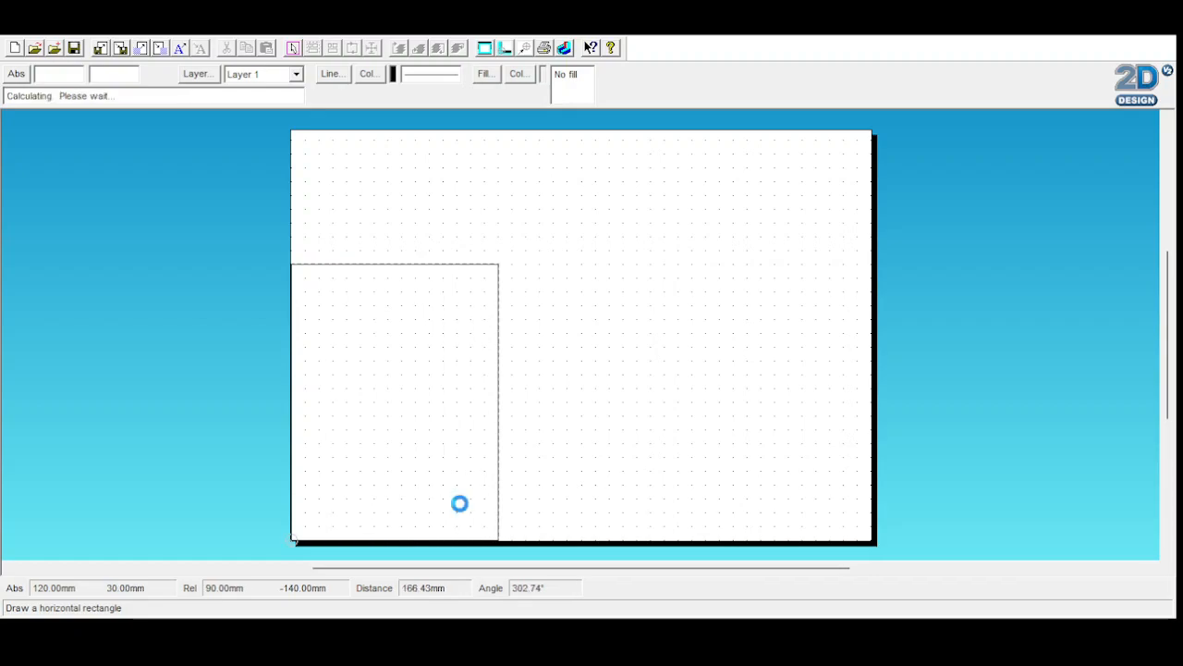
click(21, 137)
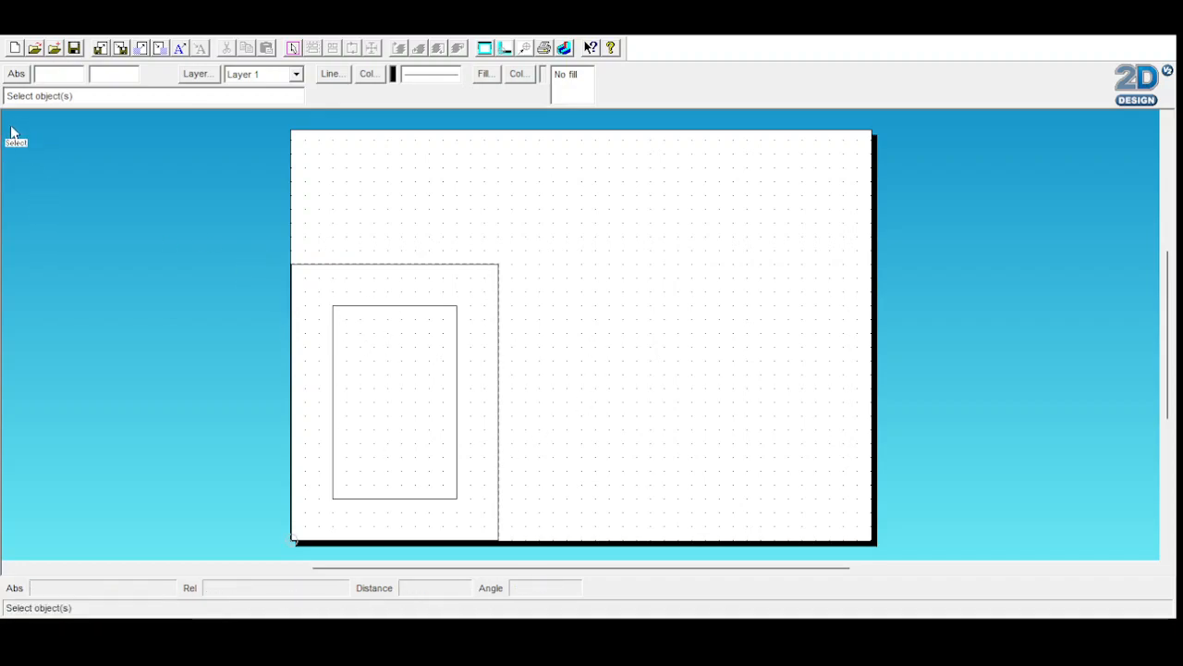
- Move both rectangles together to the middle of the page, with their centre at (205, 150) mm
drag(247, 225, 559, 547)
drag(395, 402, 568, 333)
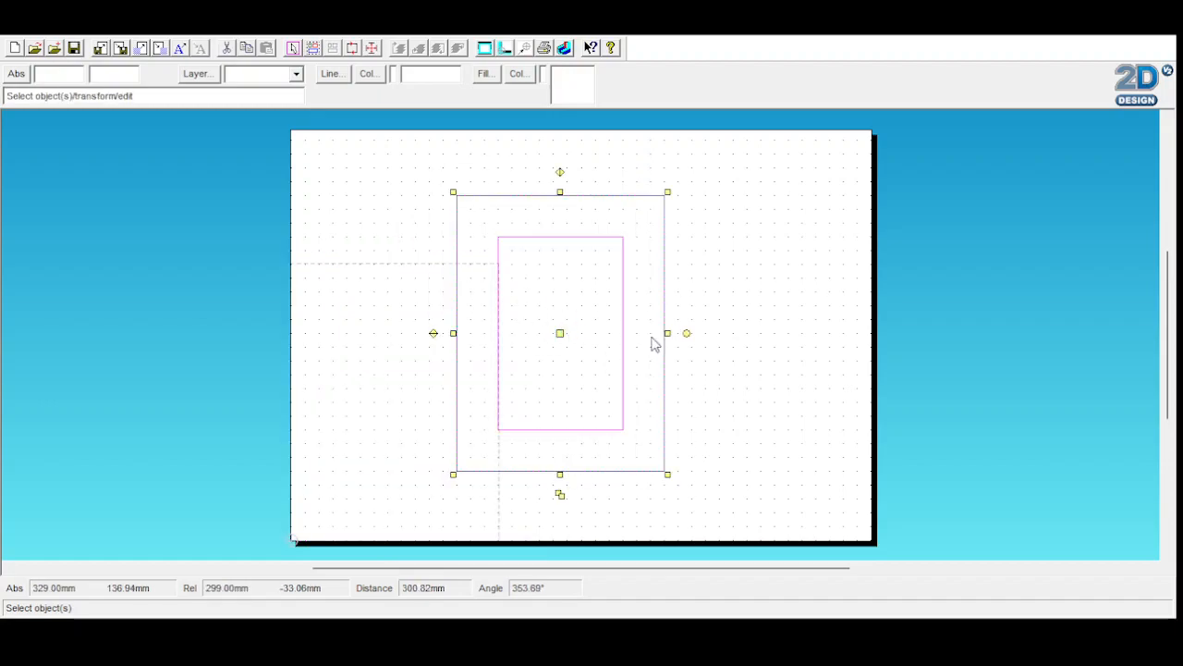
click(807, 363)
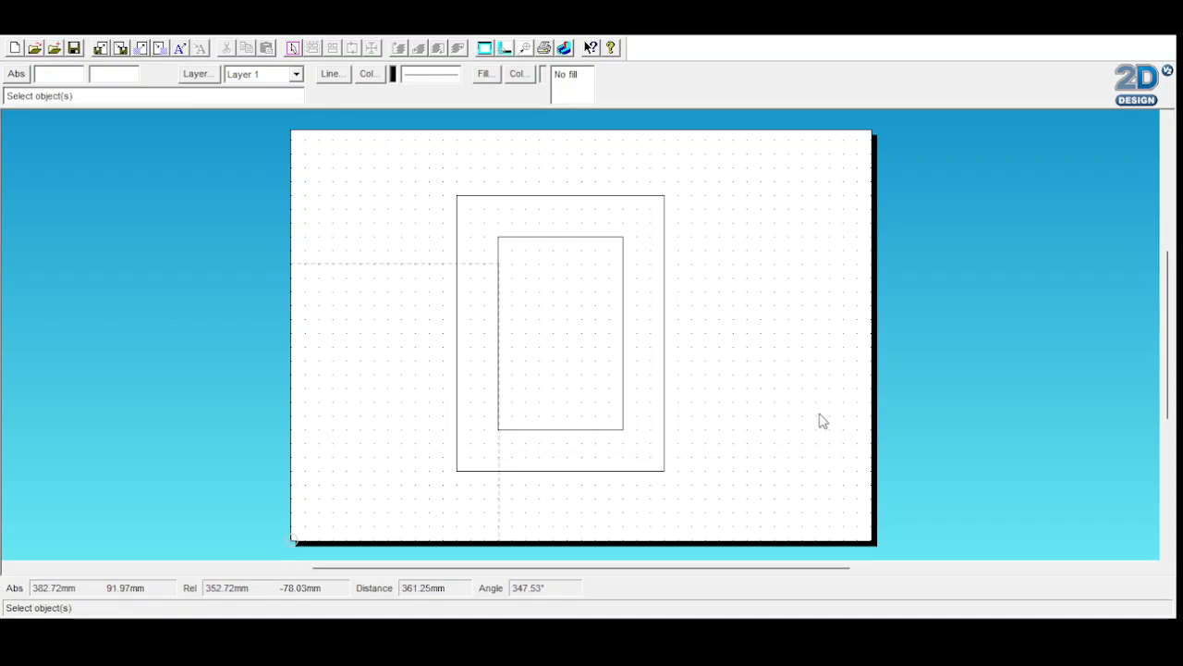
drag(428, 164, 723, 522)
drag(561, 335, 581, 327)
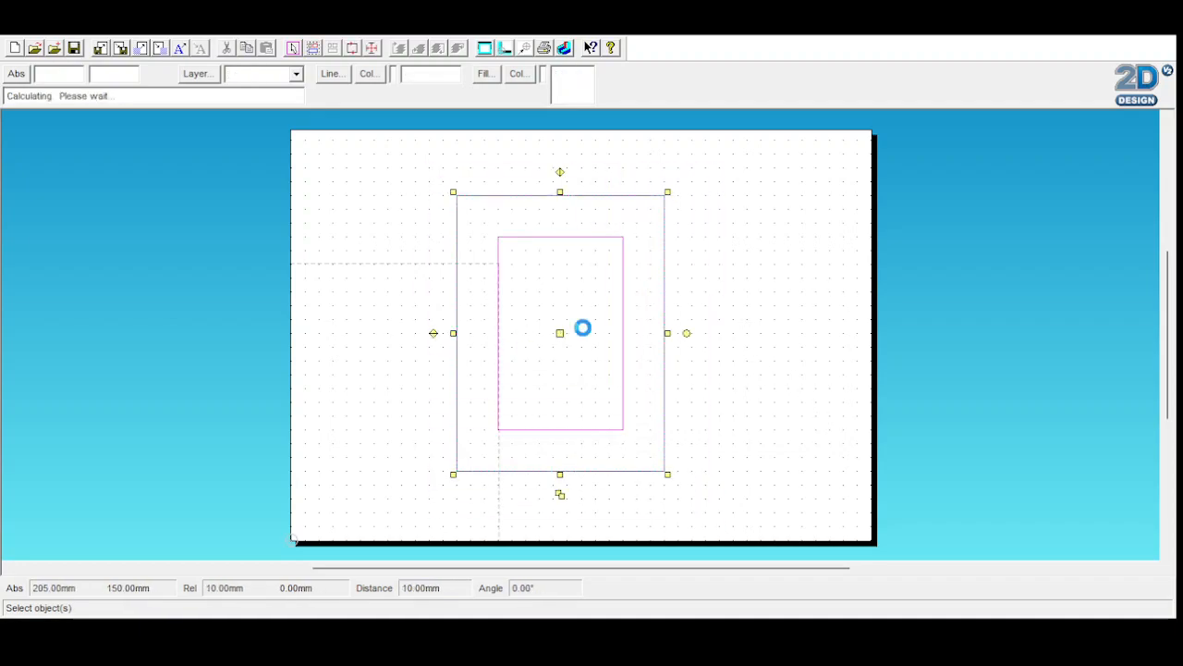
click(758, 325)
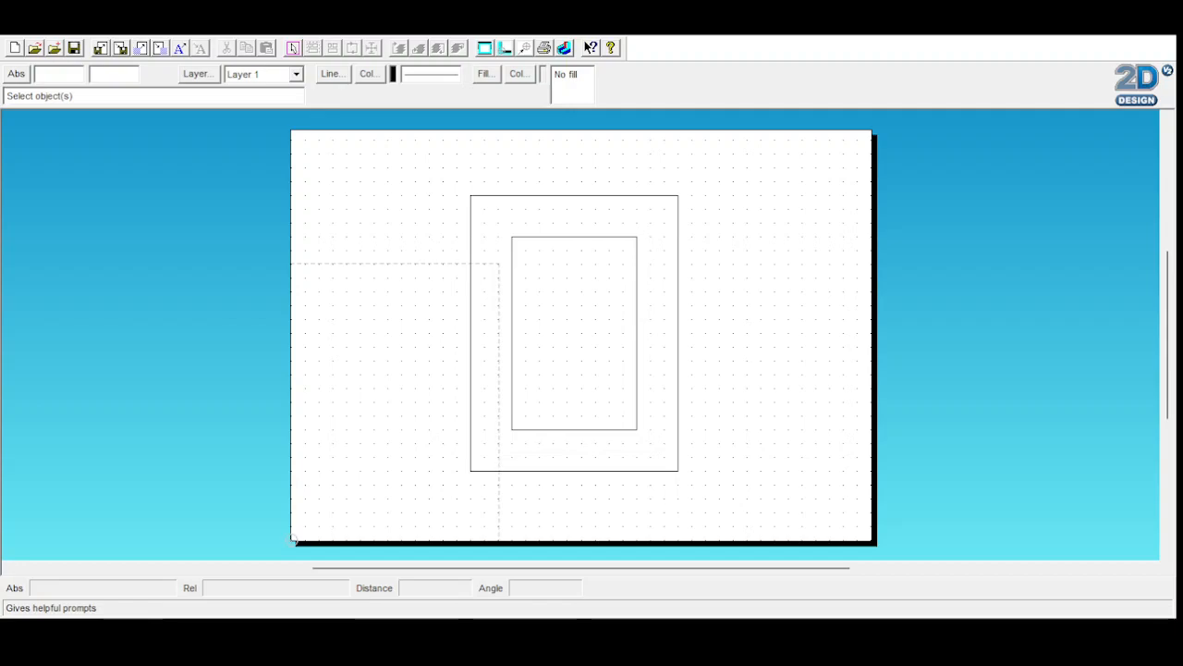
- Paste the copied tree silhouette image and scale it down from its lower-left corner to a small picture
right_click(750, 344)
click(796, 401)
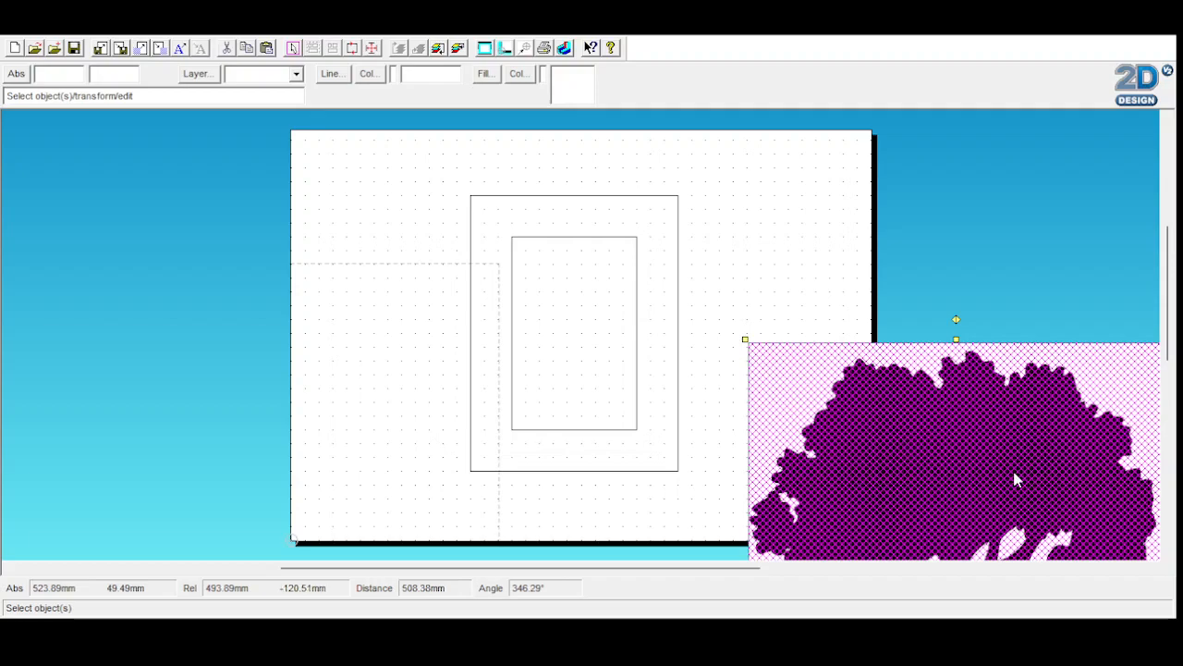
scroll(1014, 479, down, 3)
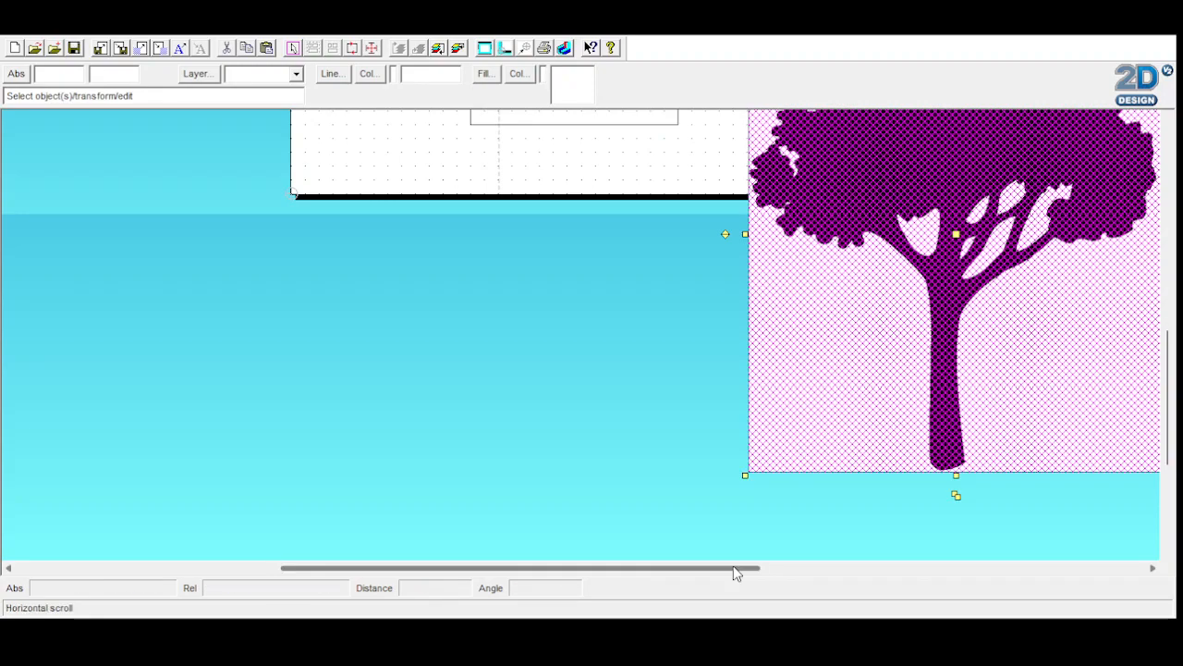
drag(737, 569, 797, 570)
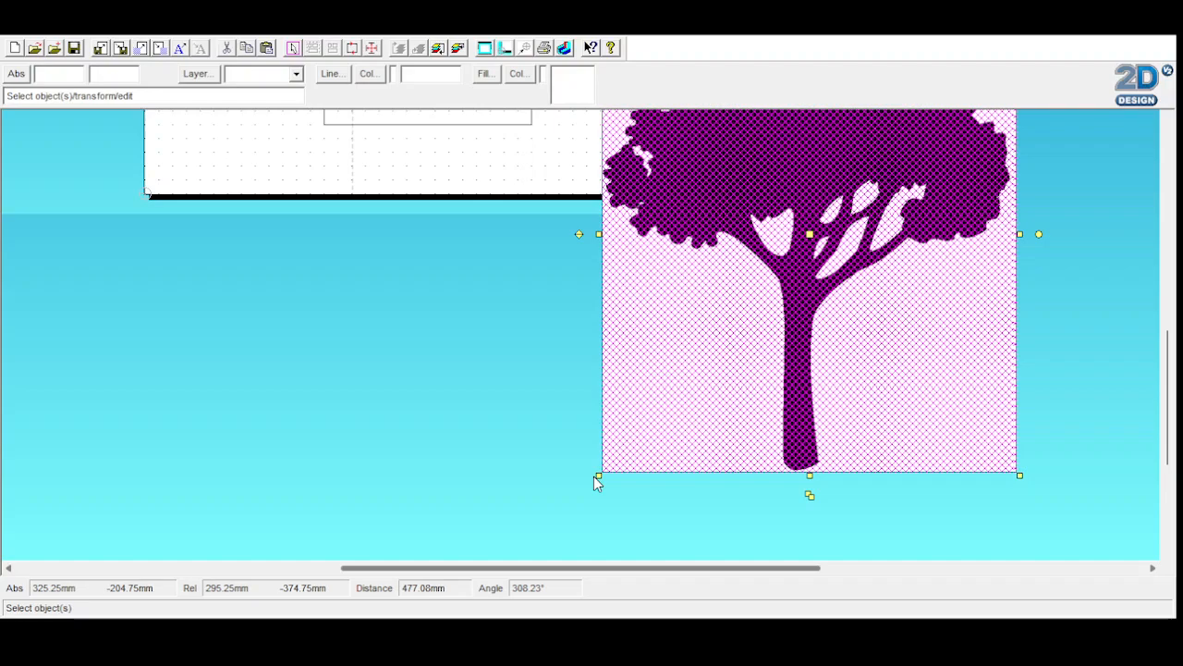
drag(594, 476, 704, 416)
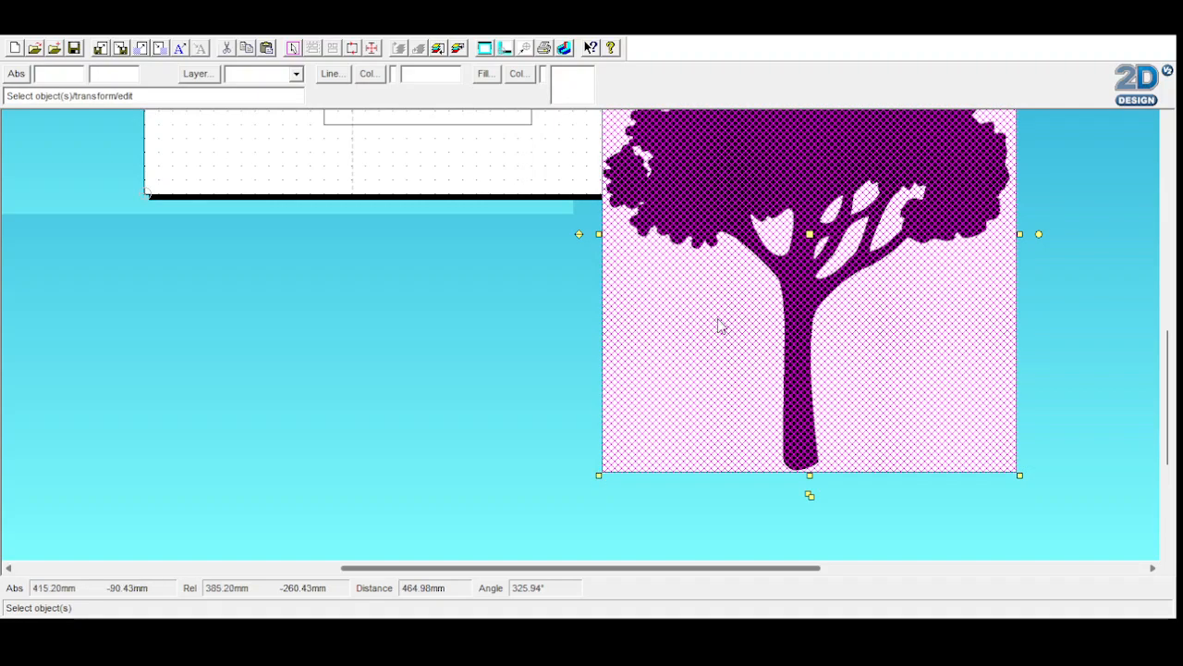
click(600, 477)
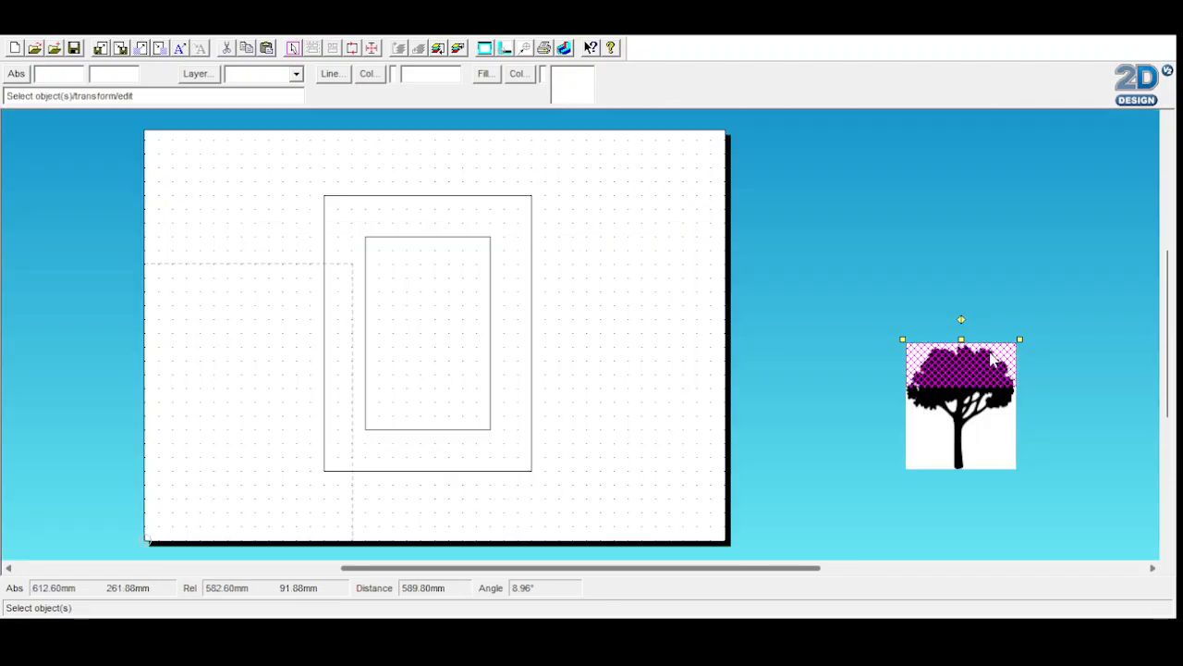
- Move the reduced tree image onto the page, beside the lower right of the outer rectangle
scroll(980, 305, down, 3)
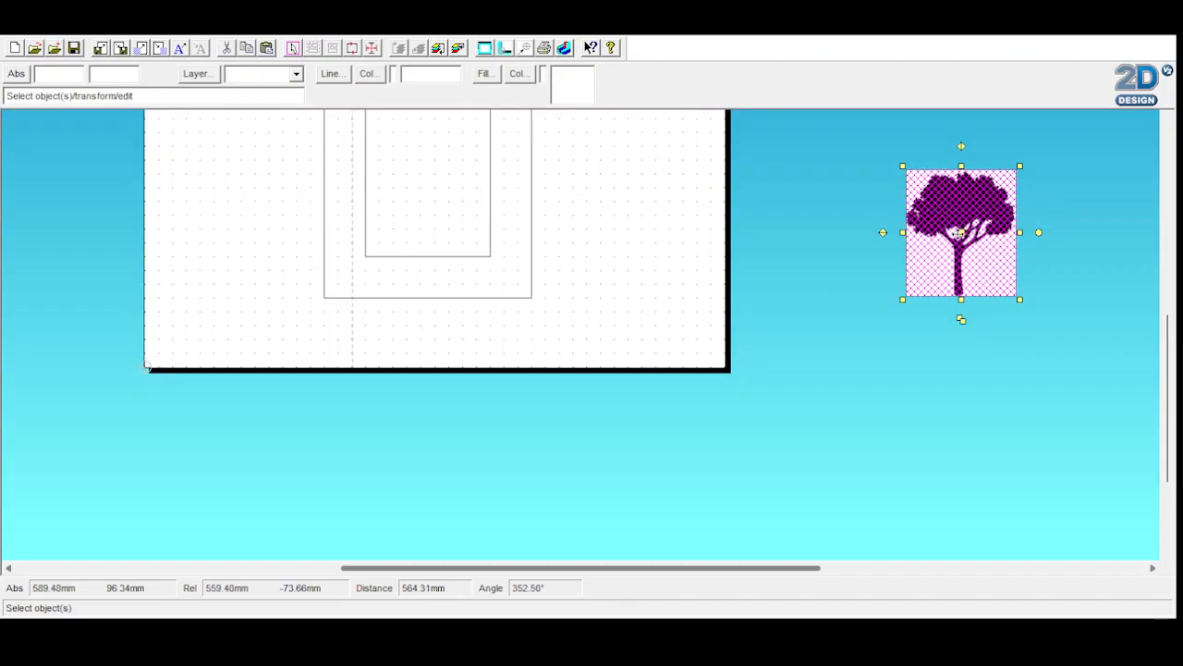
click(962, 233)
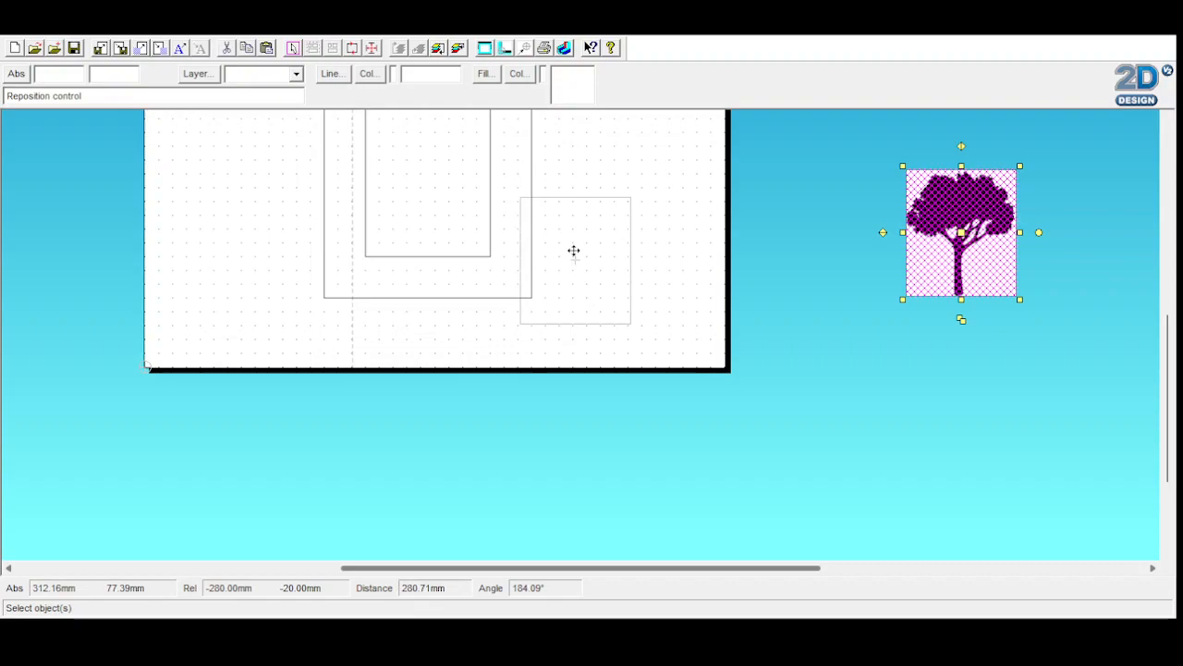
click(642, 235)
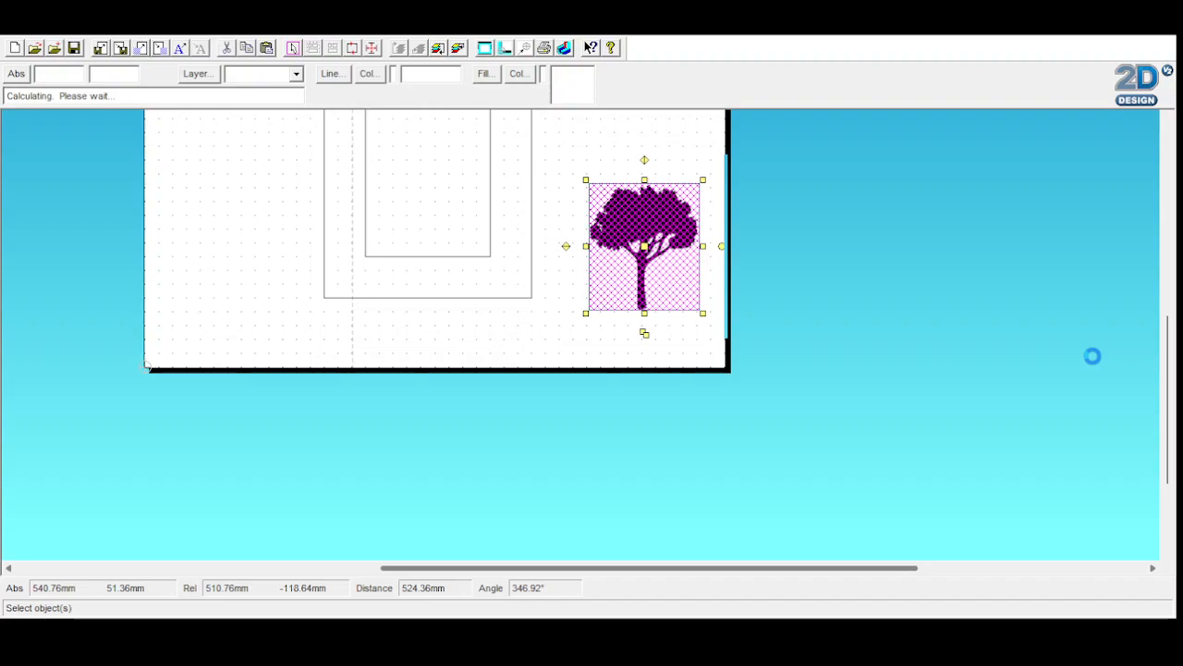
drag(1167, 377, 1167, 325)
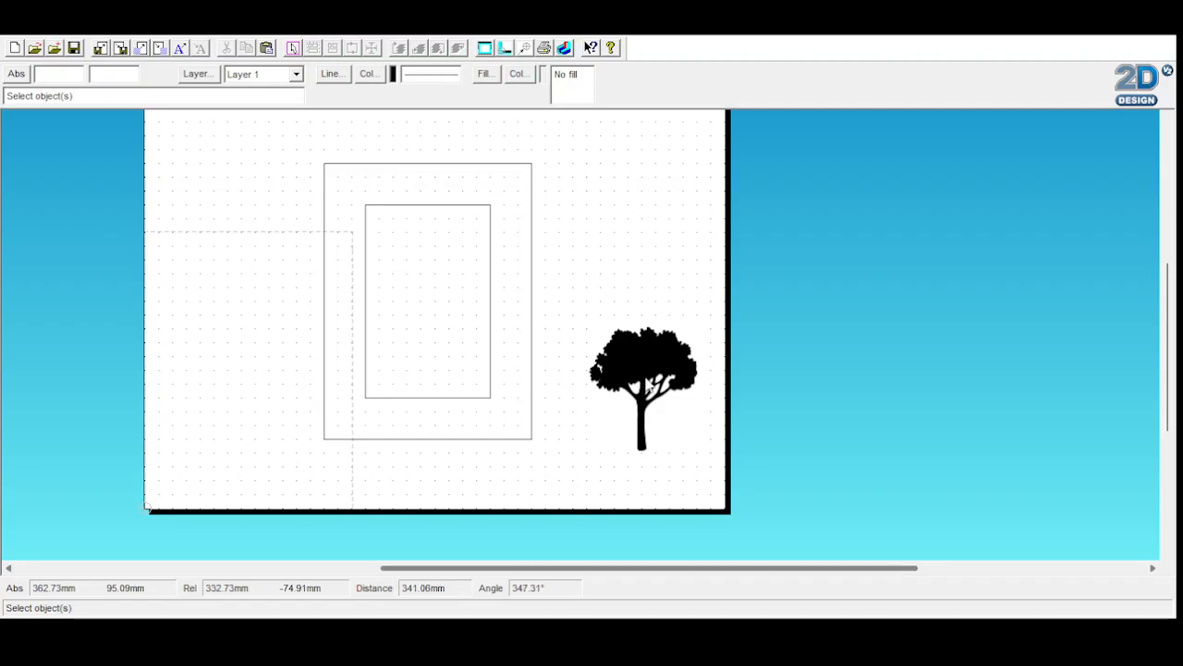
click(653, 417)
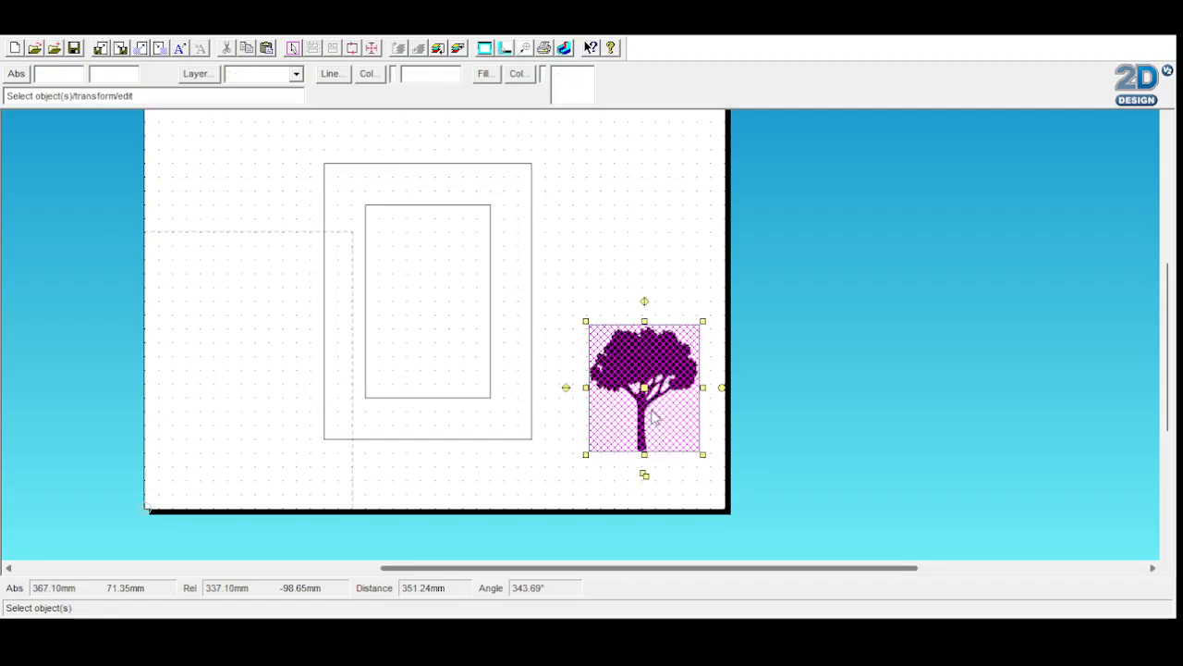
click(732, 291)
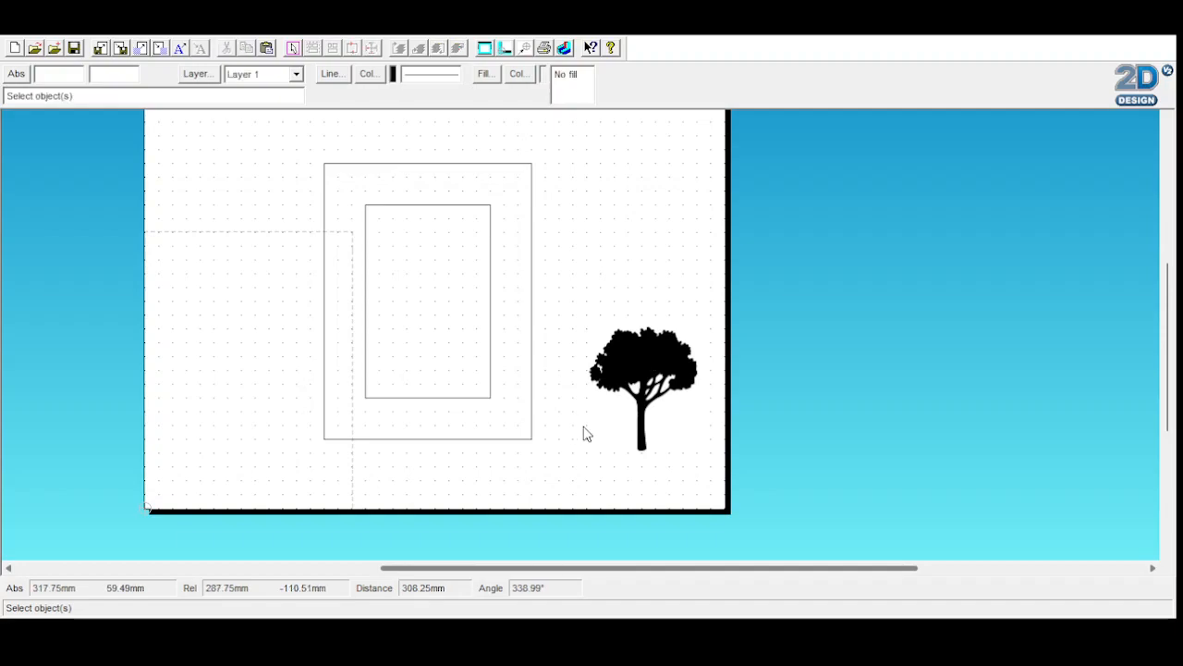
click(654, 421)
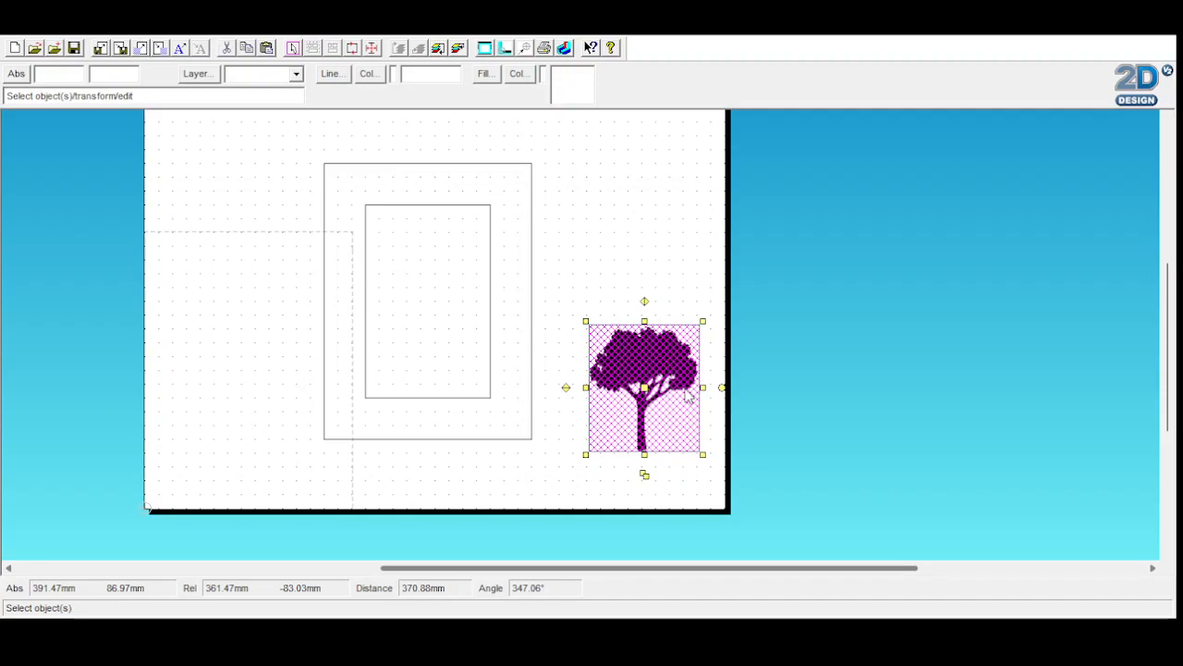
key(Escape)
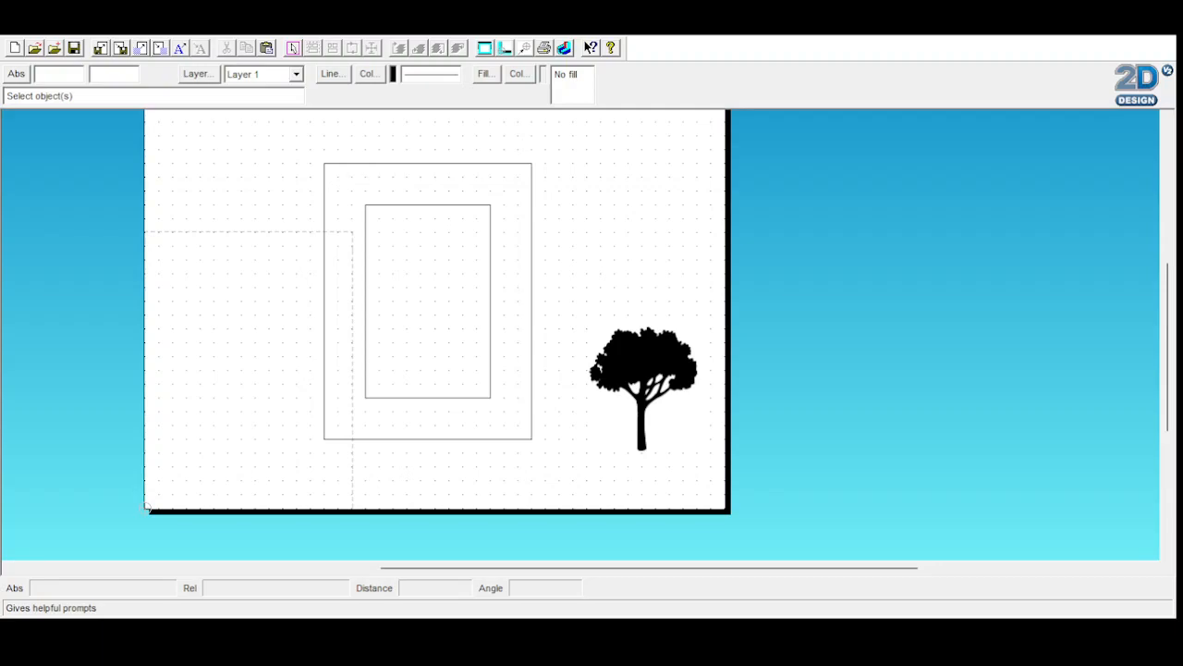
- Paste the flat-topped tree image, scale it down from its lower-left corner and place it just outside the page, beside the first tree
key(ctrl+v)
scroll(790, 406, down, 2)
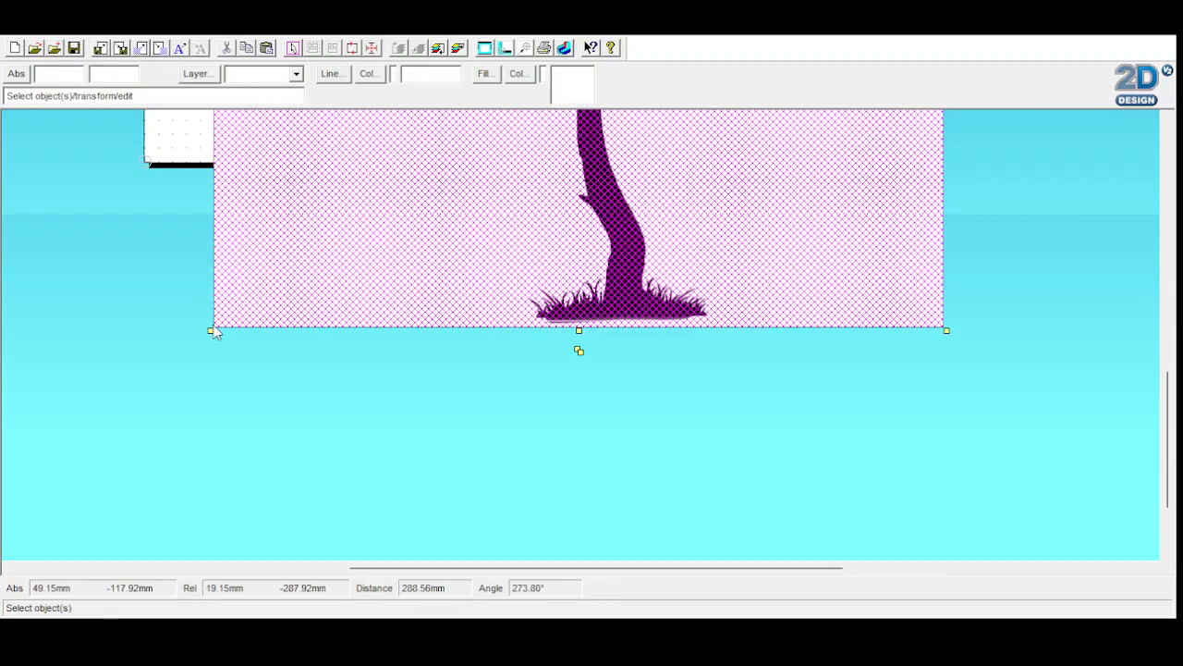
click(209, 332)
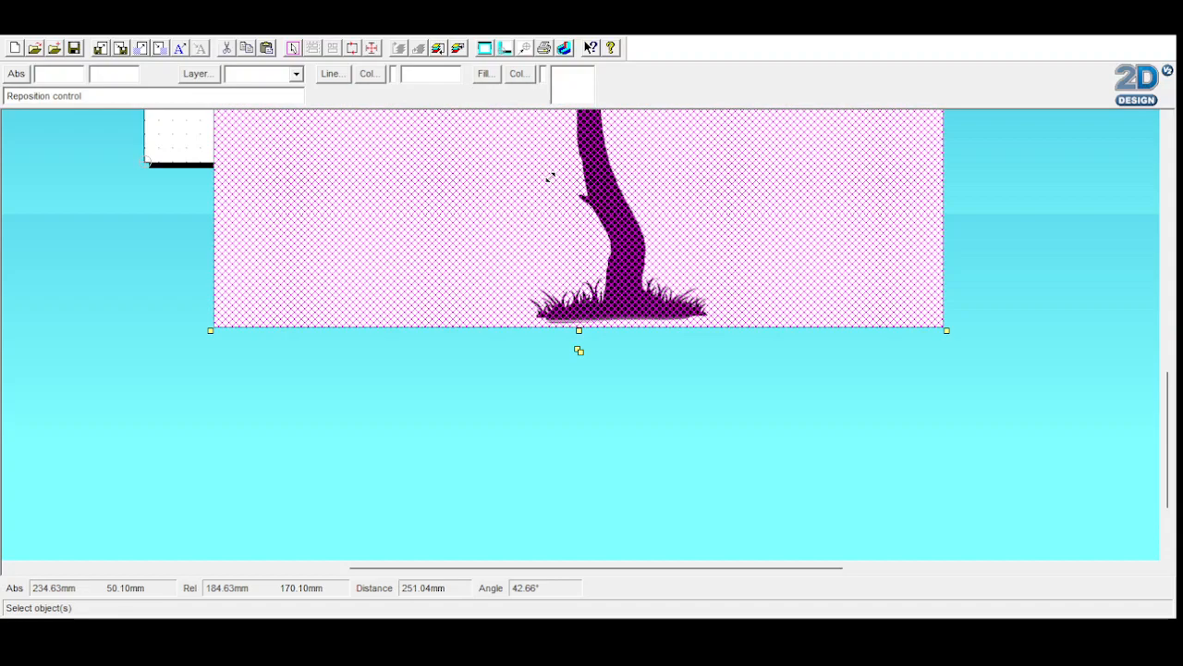
click(550, 178)
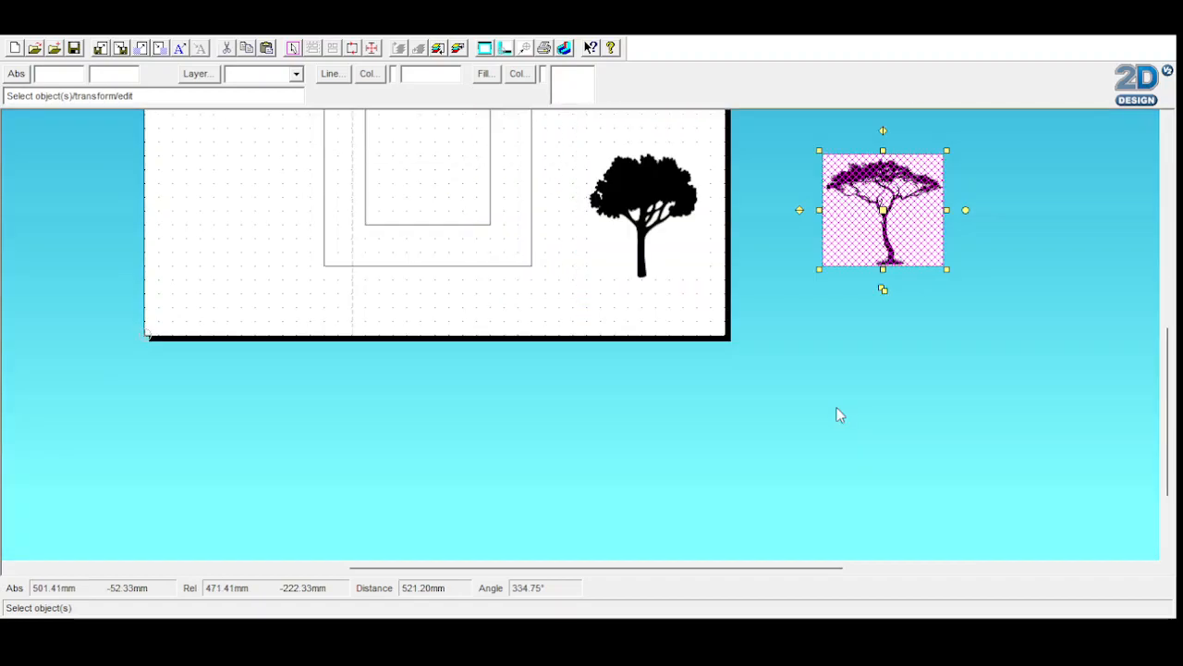
click(875, 415)
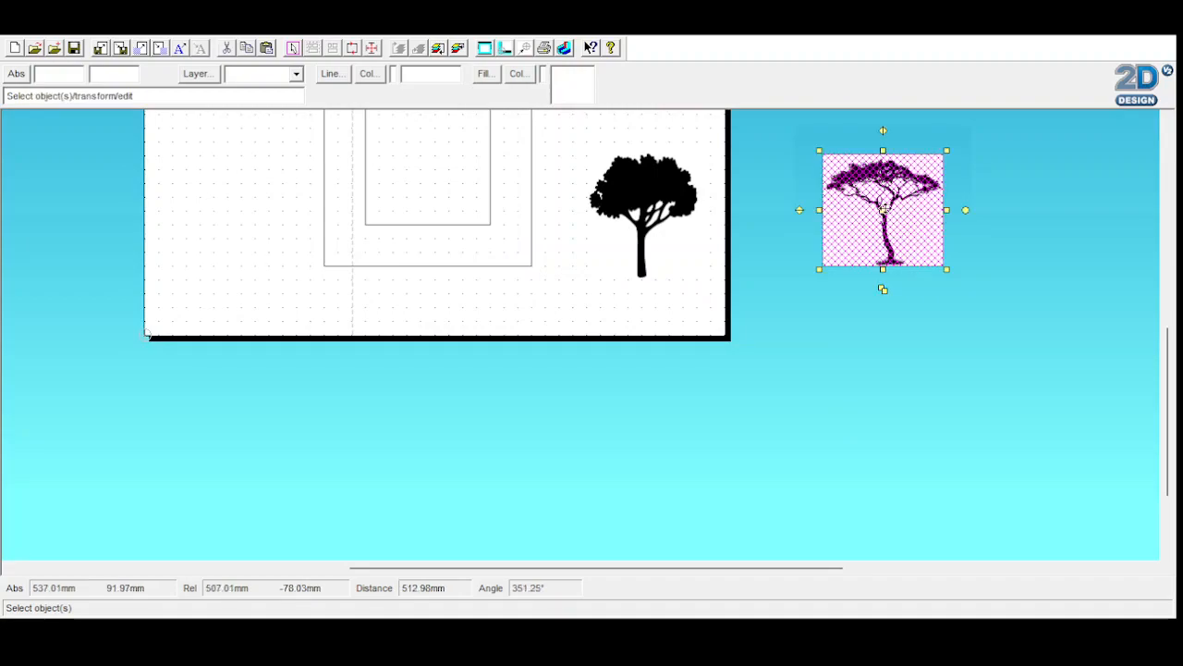
drag(884, 210, 799, 224)
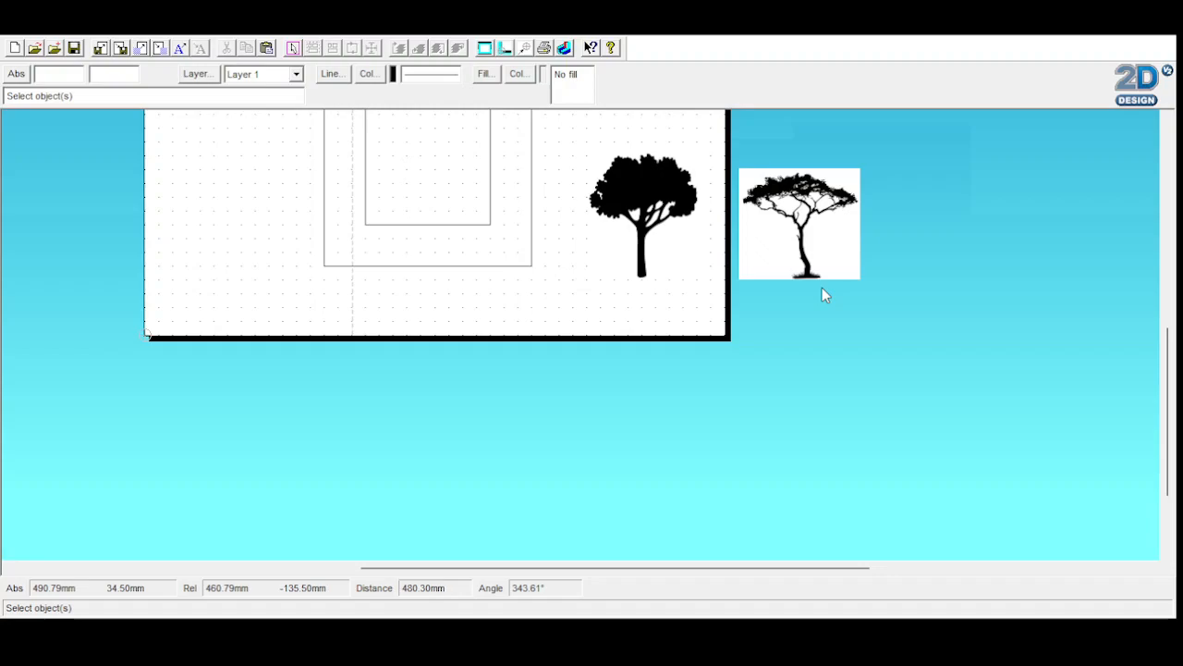
- Vectorise the bitmap of the round-crowned tree on the page
scroll(615, 435, up, 3)
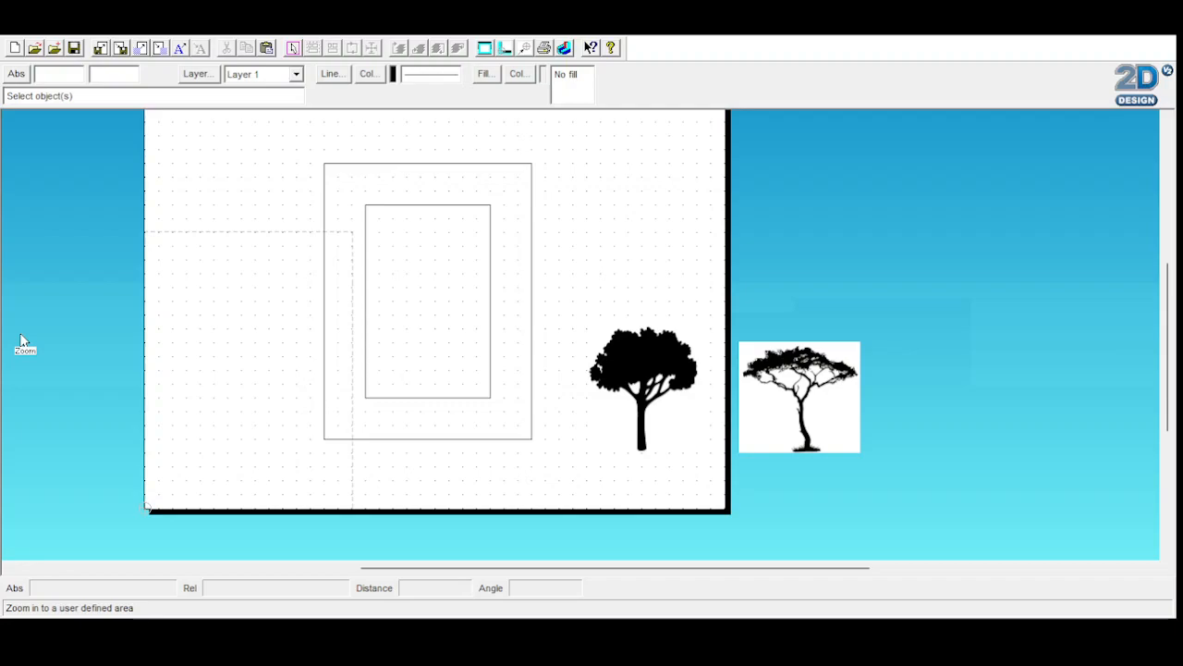
click(11, 298)
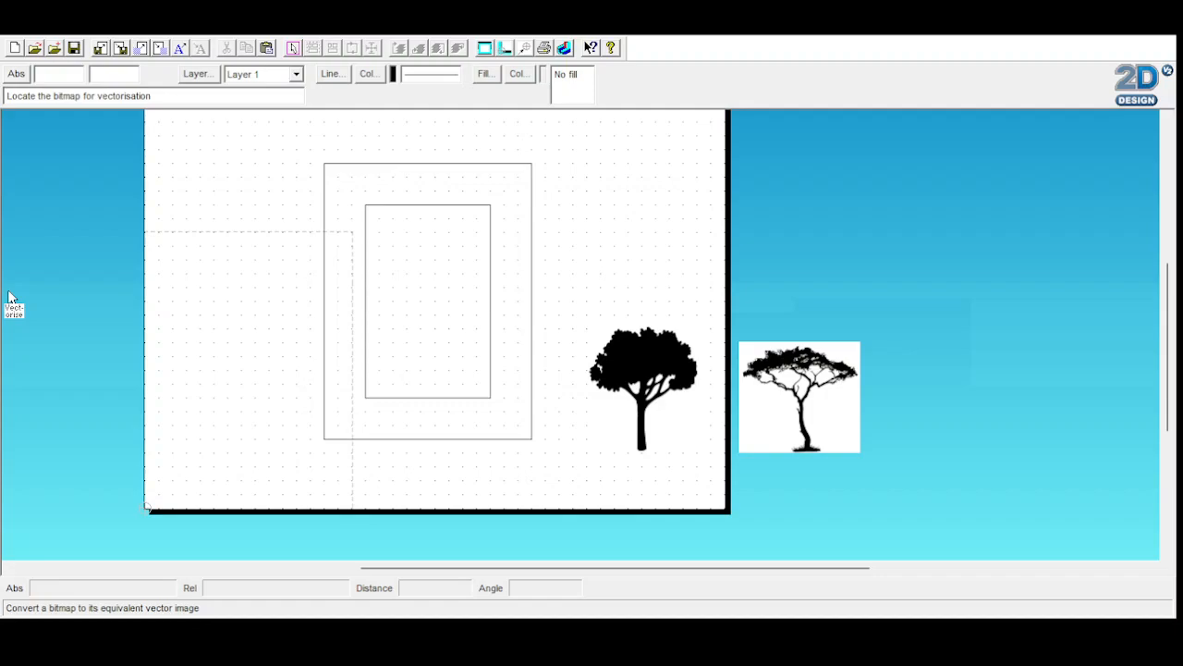
click(653, 373)
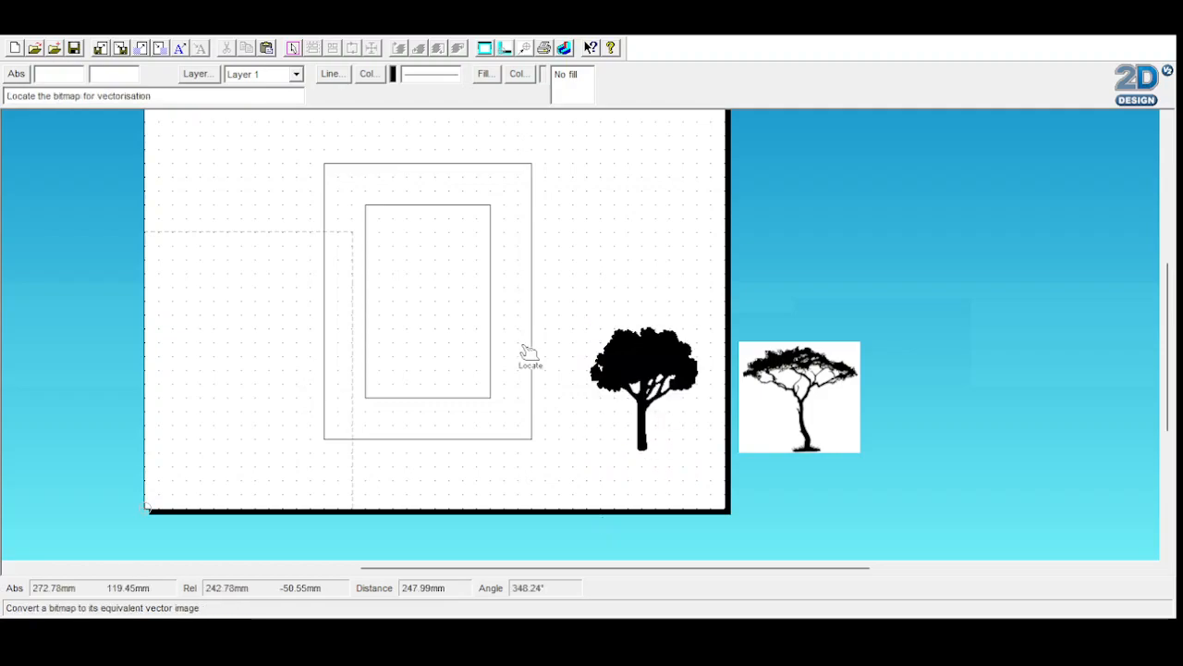
- Set the vectorised round-crowned tree to no fill so that only its outline is drawn
click(14, 122)
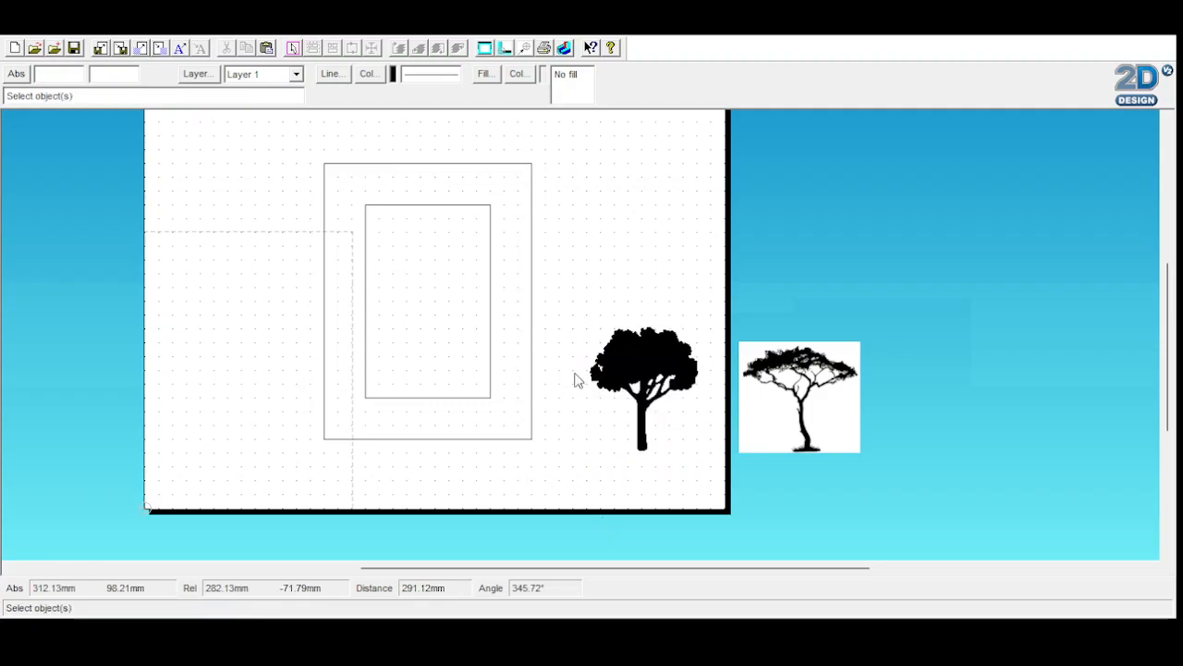
click(679, 428)
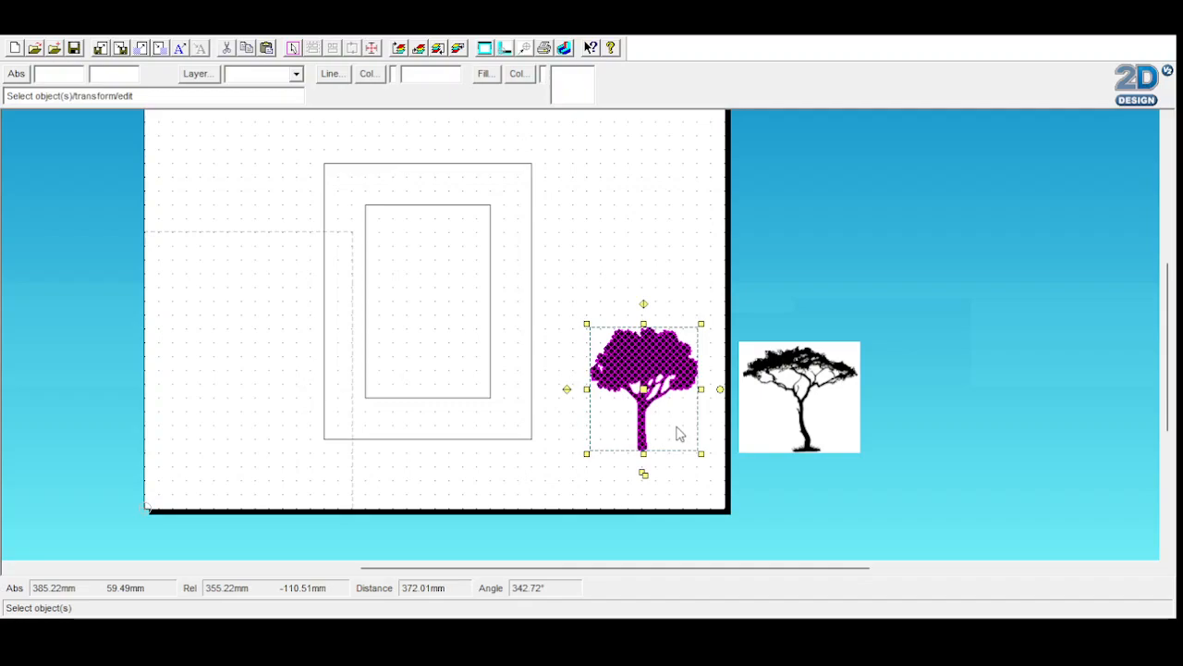
click(658, 504)
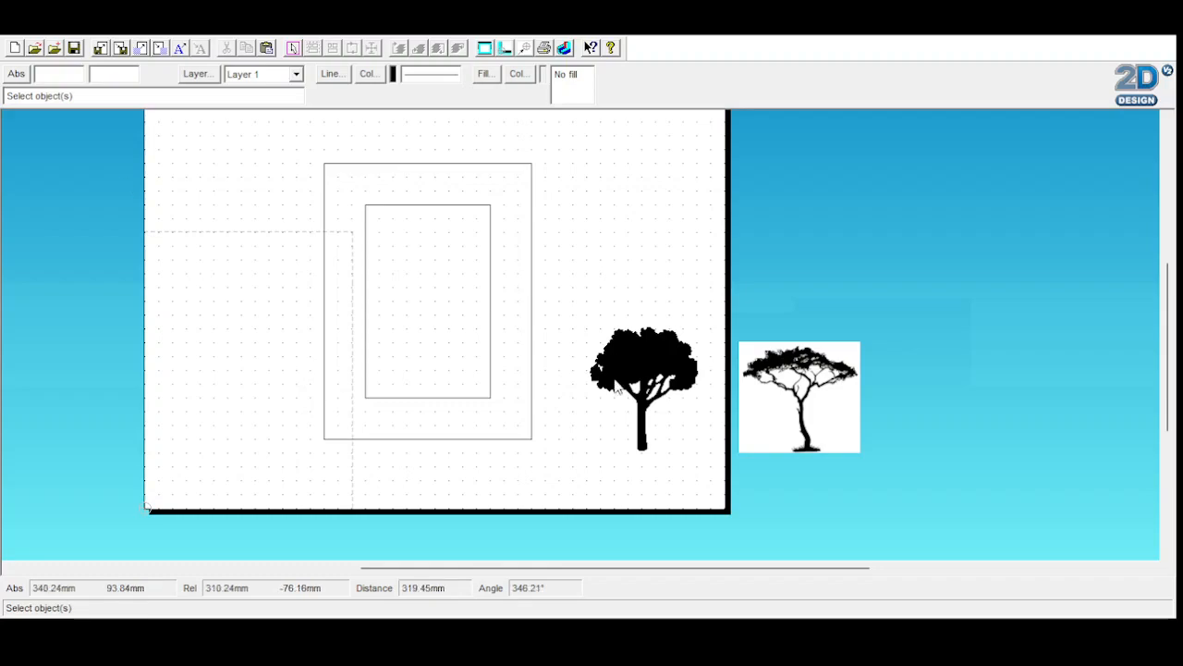
click(635, 371)
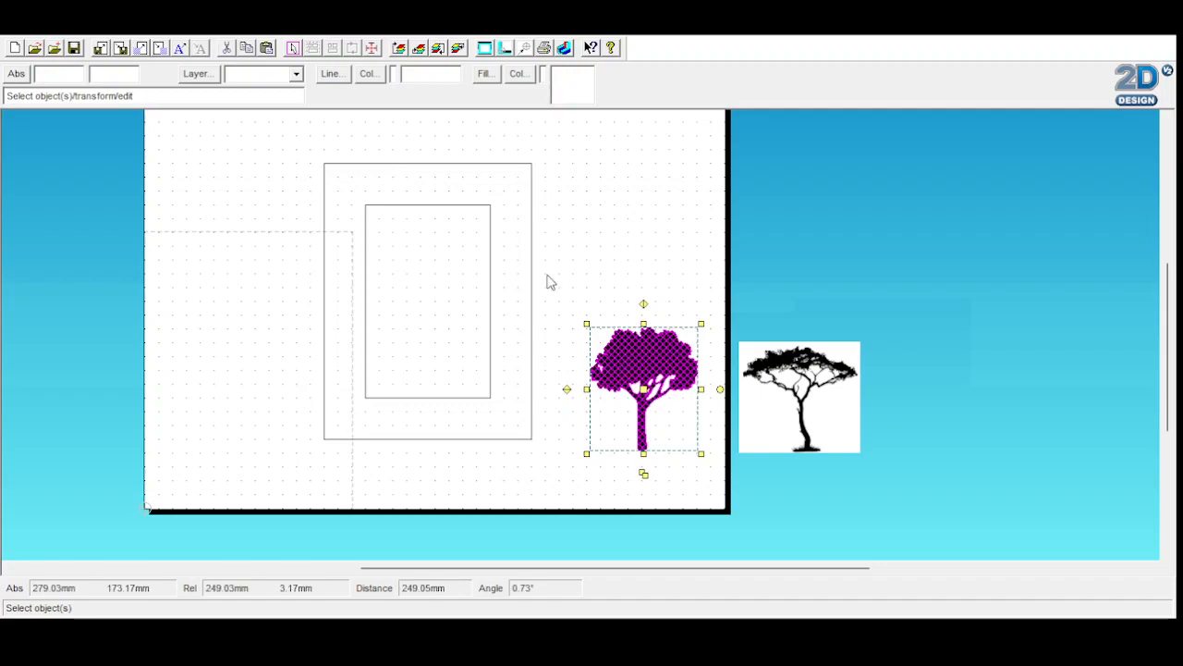
click(484, 74)
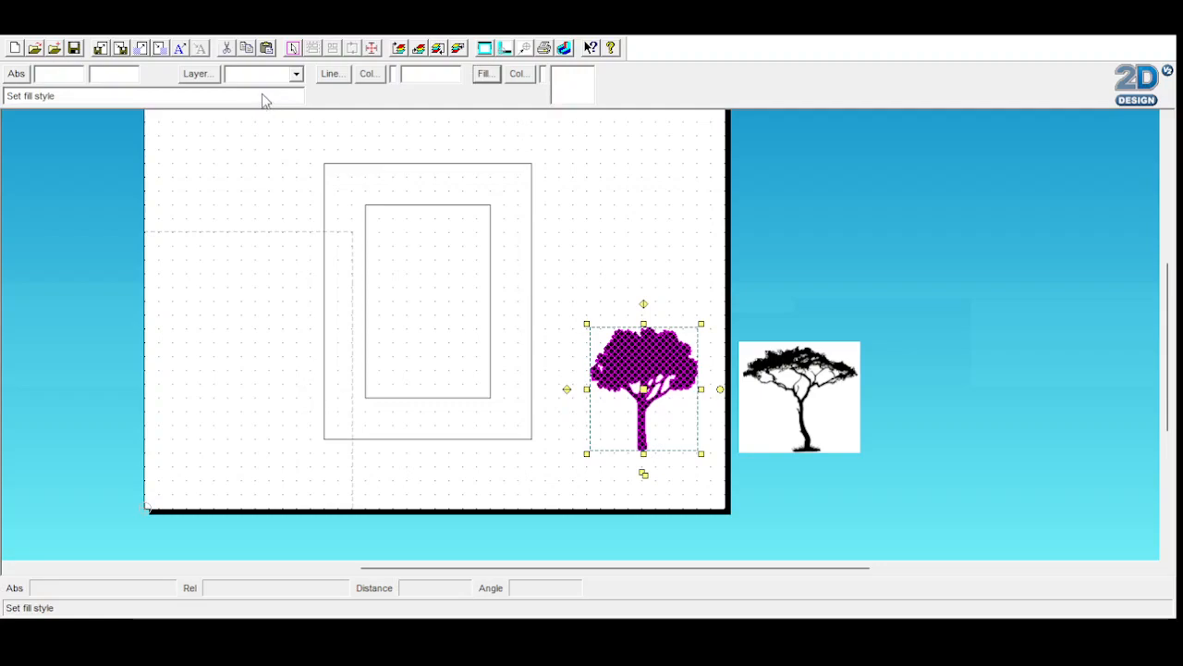
click(297, 545)
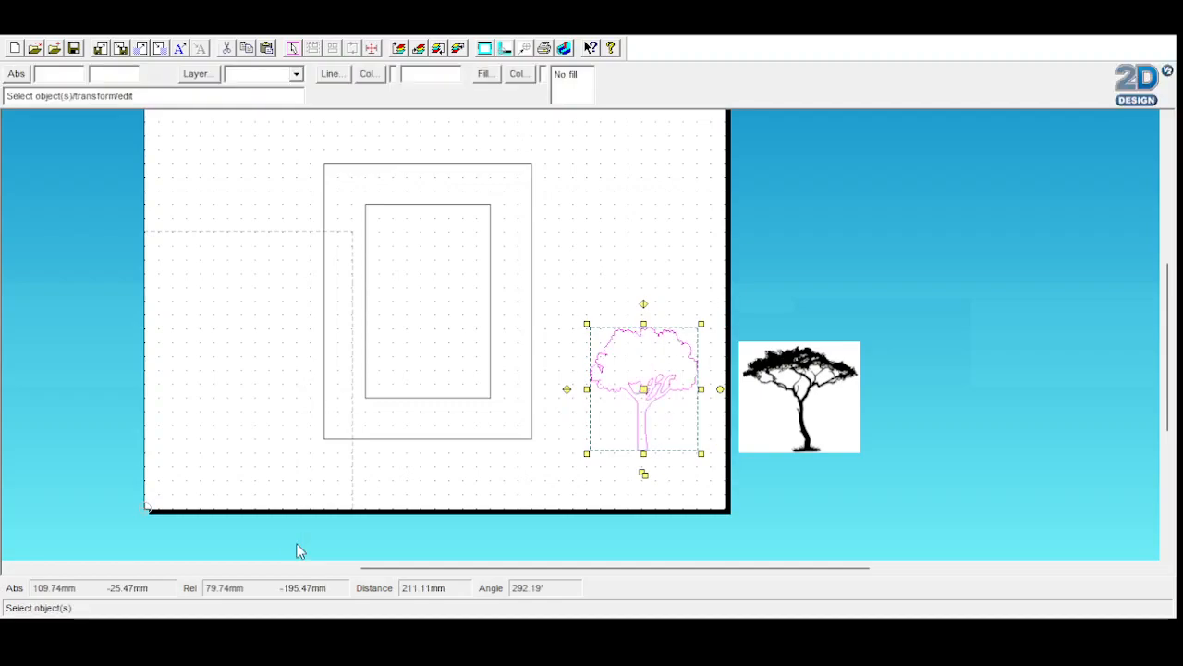
click(668, 225)
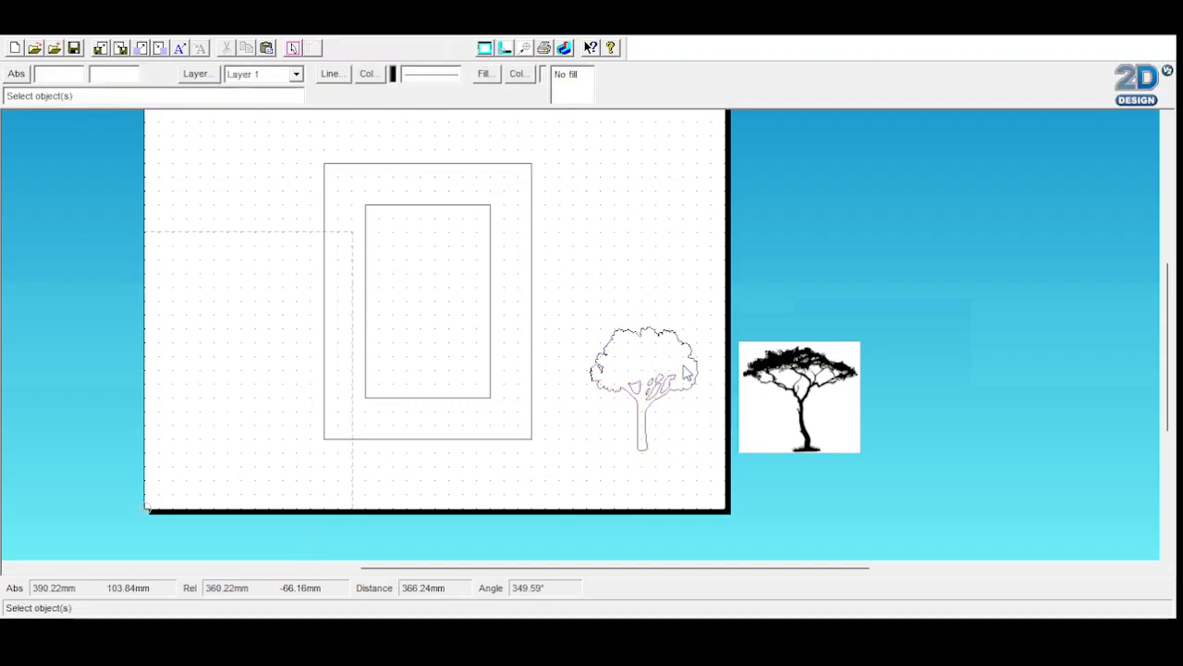
click(691, 423)
click(676, 269)
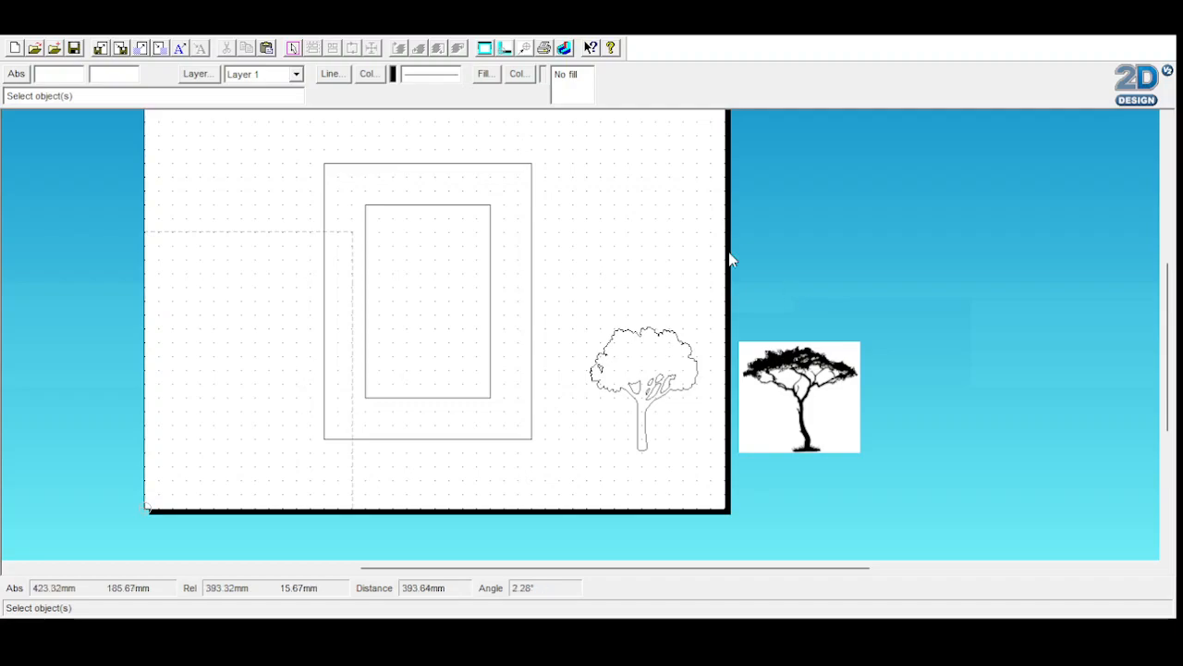
- Scale the round-crowned tree outline to about half size and place it in the frame's lower-right corner, standing on the bottom edge
click(656, 393)
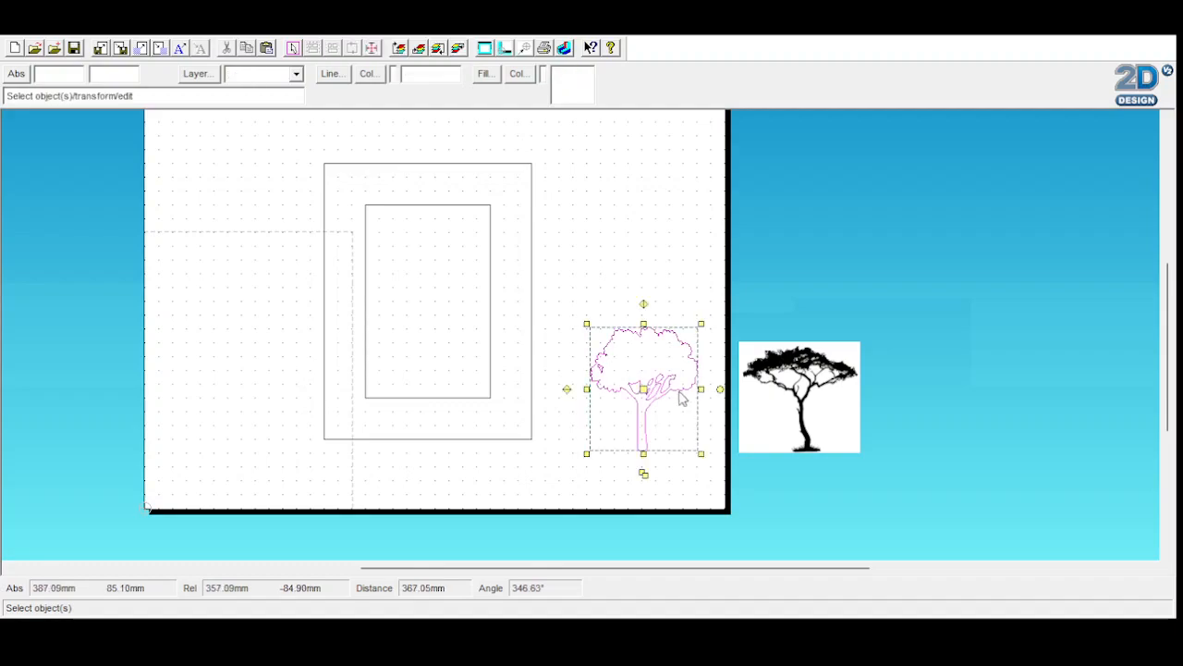
drag(588, 454, 662, 400)
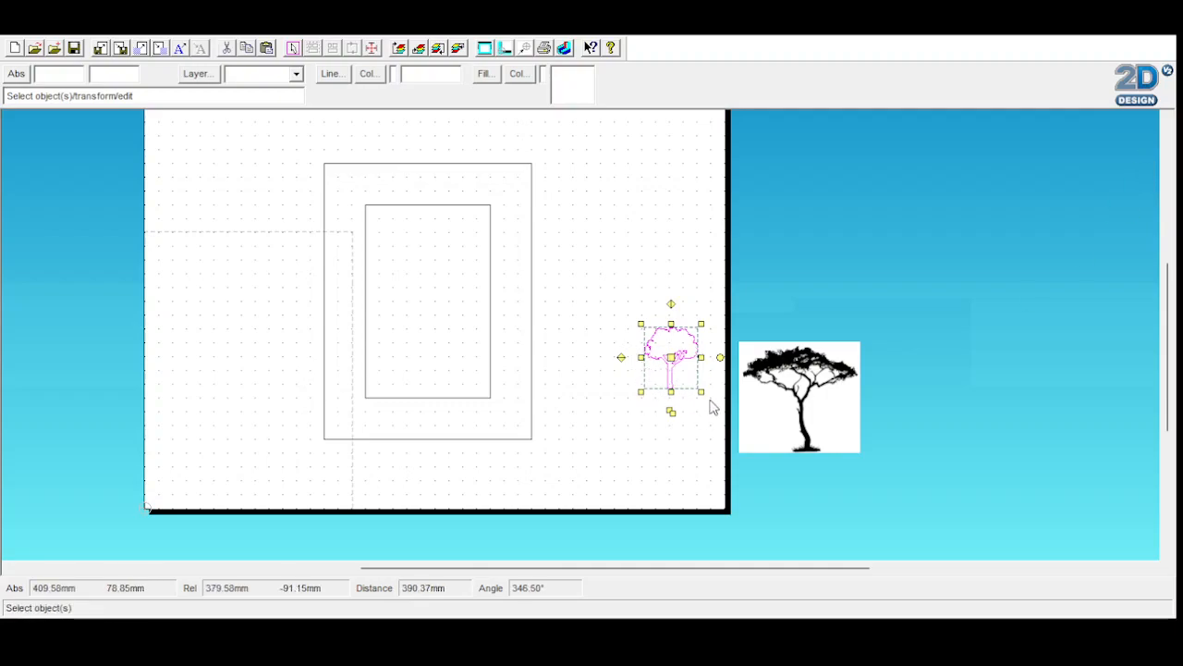
drag(702, 392, 509, 413)
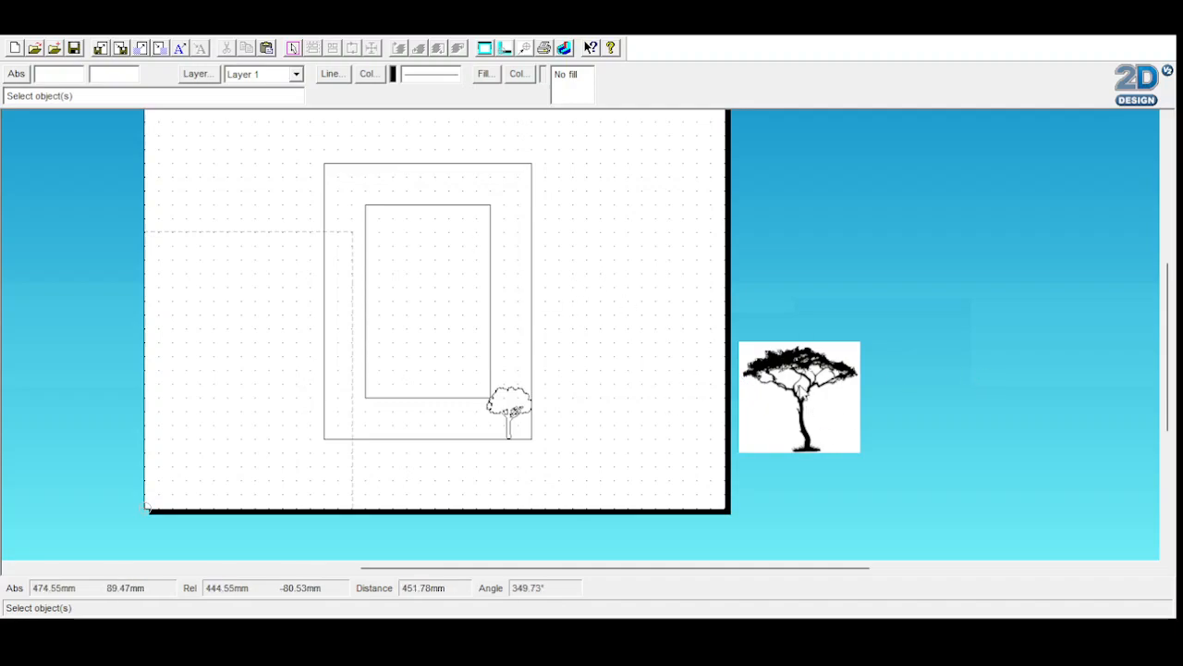
- Move the flat-topped tree image from outside onto the page, to the right of the frame
click(802, 403)
drag(801, 397, 639, 341)
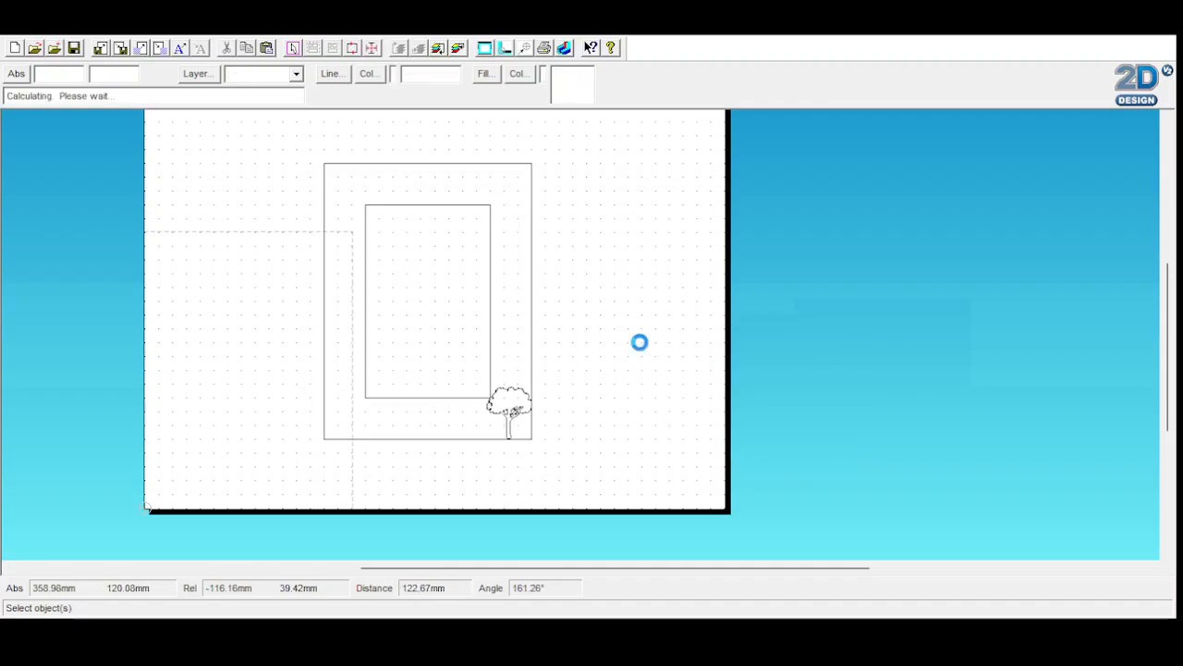
click(661, 447)
- Vectorise the bitmap of the flat-topped tree beside the frame
click(1126, 202)
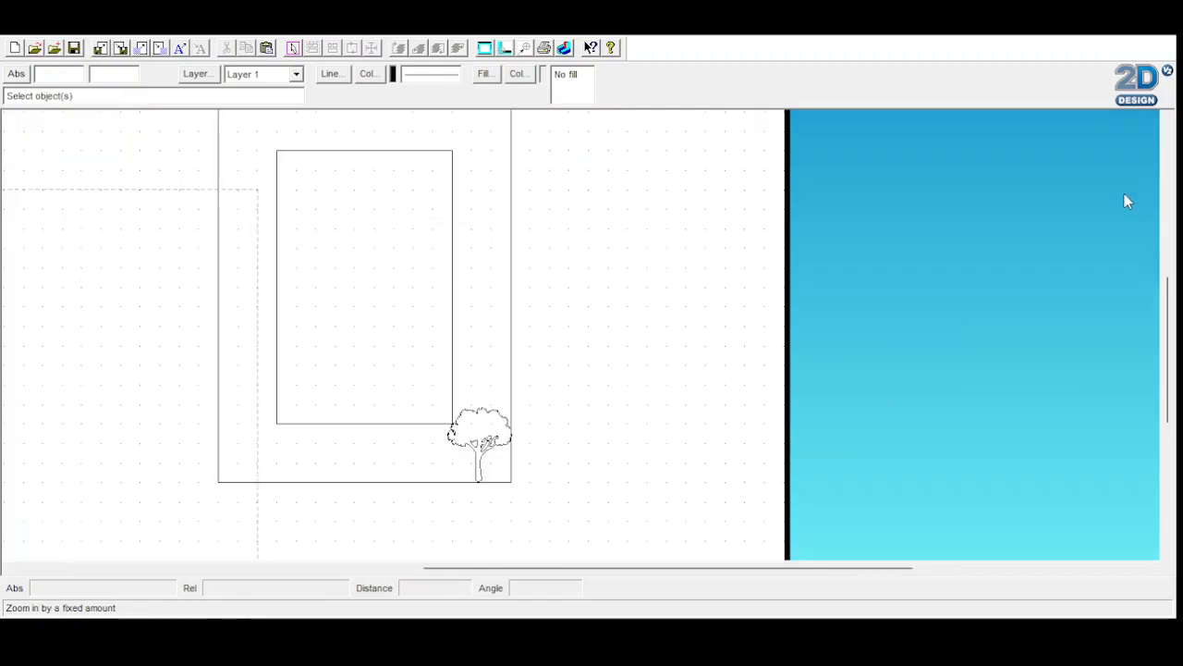
click(1126, 202)
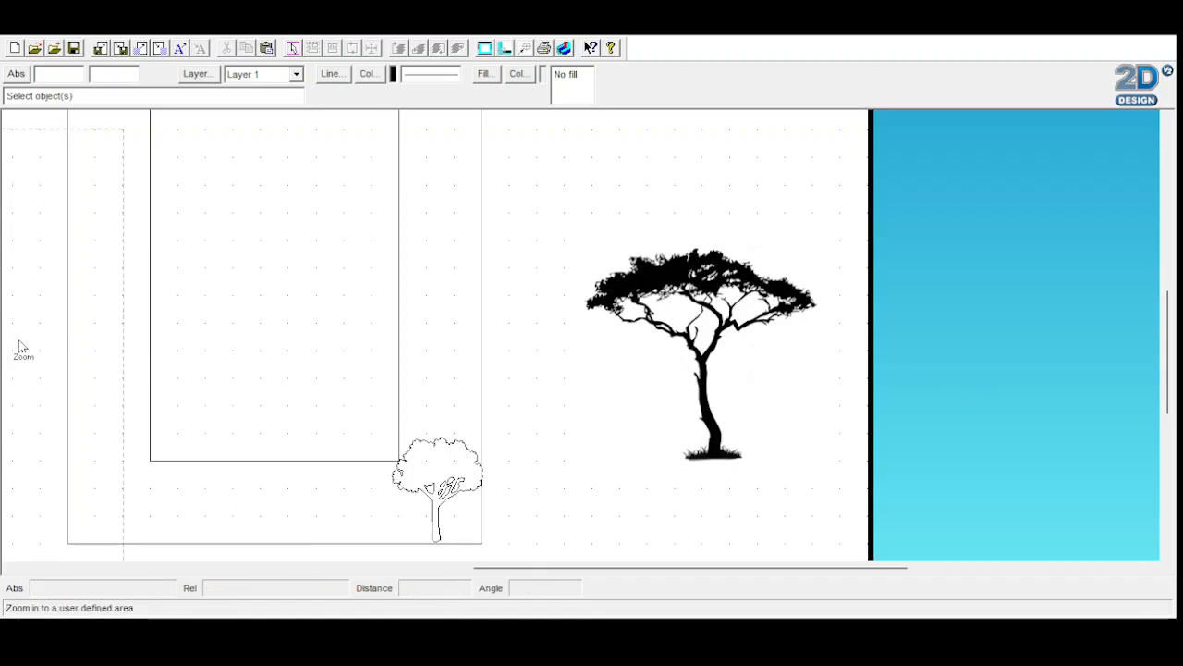
click(23, 300)
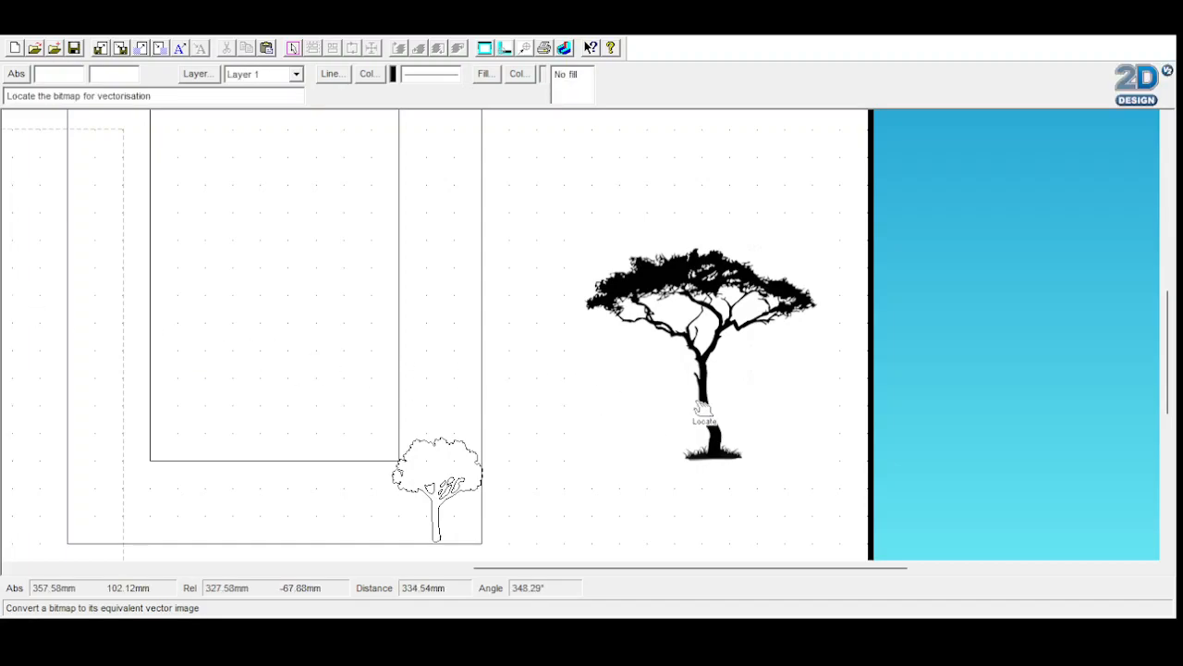
click(680, 315)
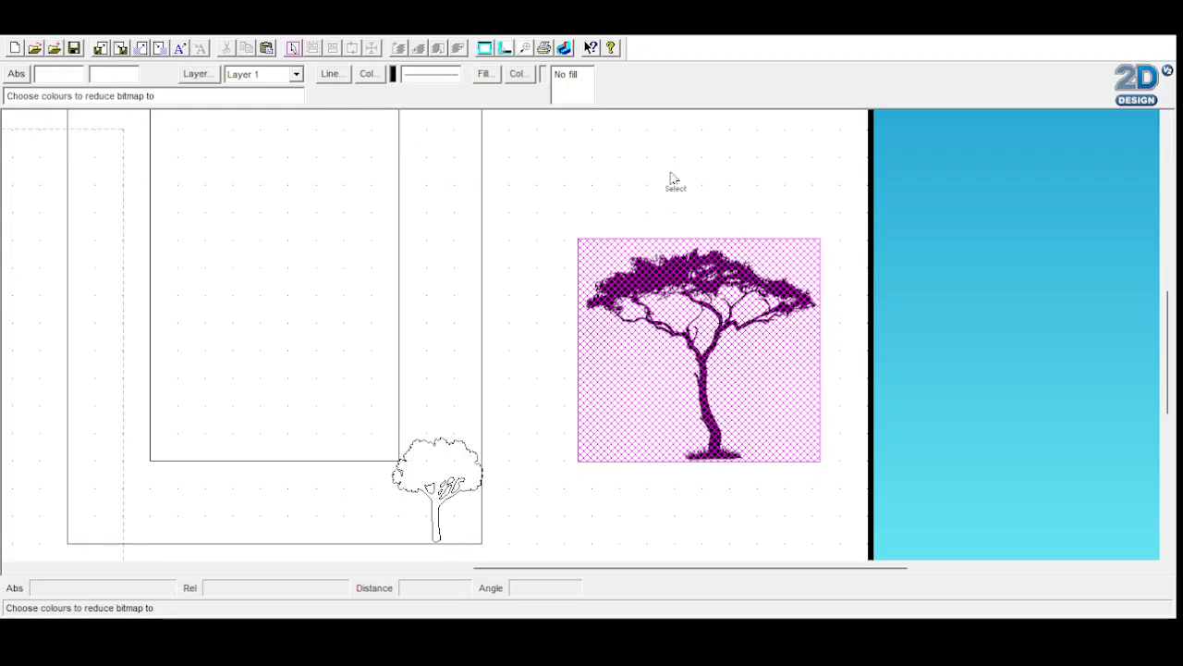
click(739, 93)
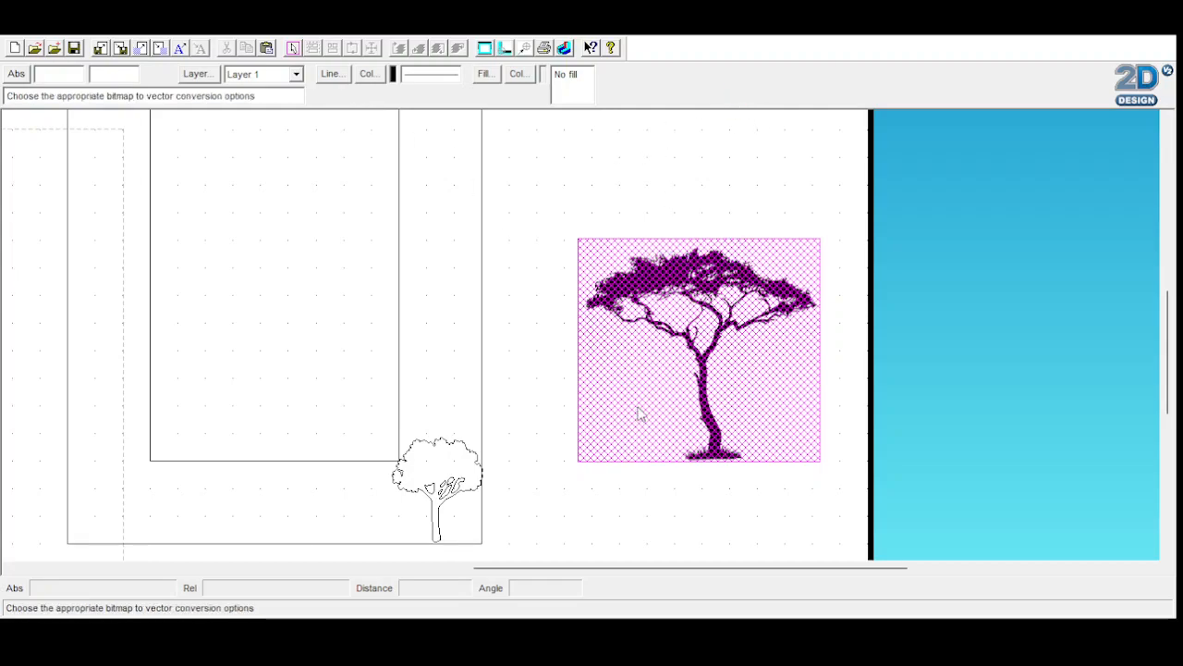
click(496, 480)
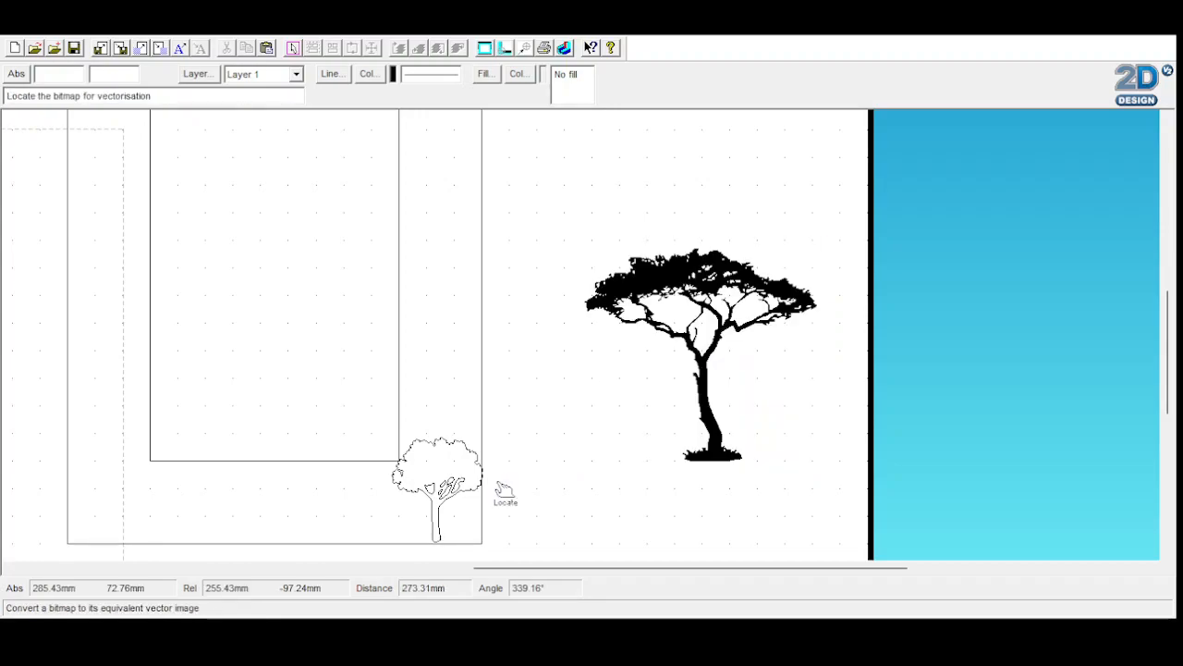
- Set the vectorised flat-topped tree to no fill, leaving just its outline
click(16, 129)
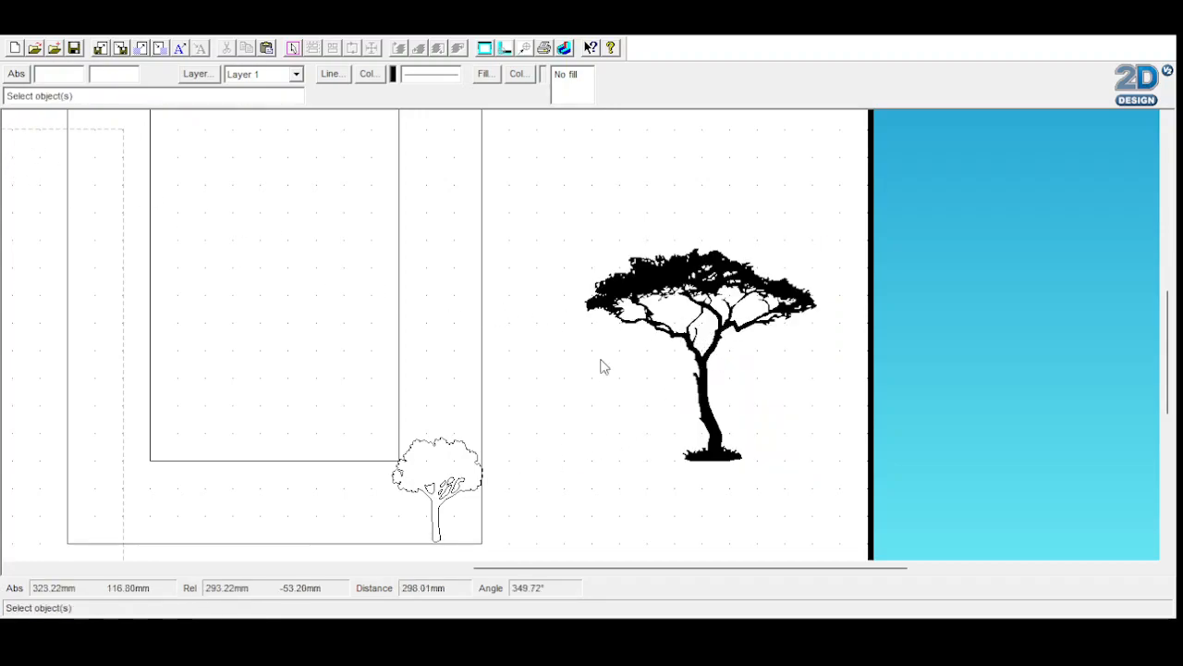
click(668, 311)
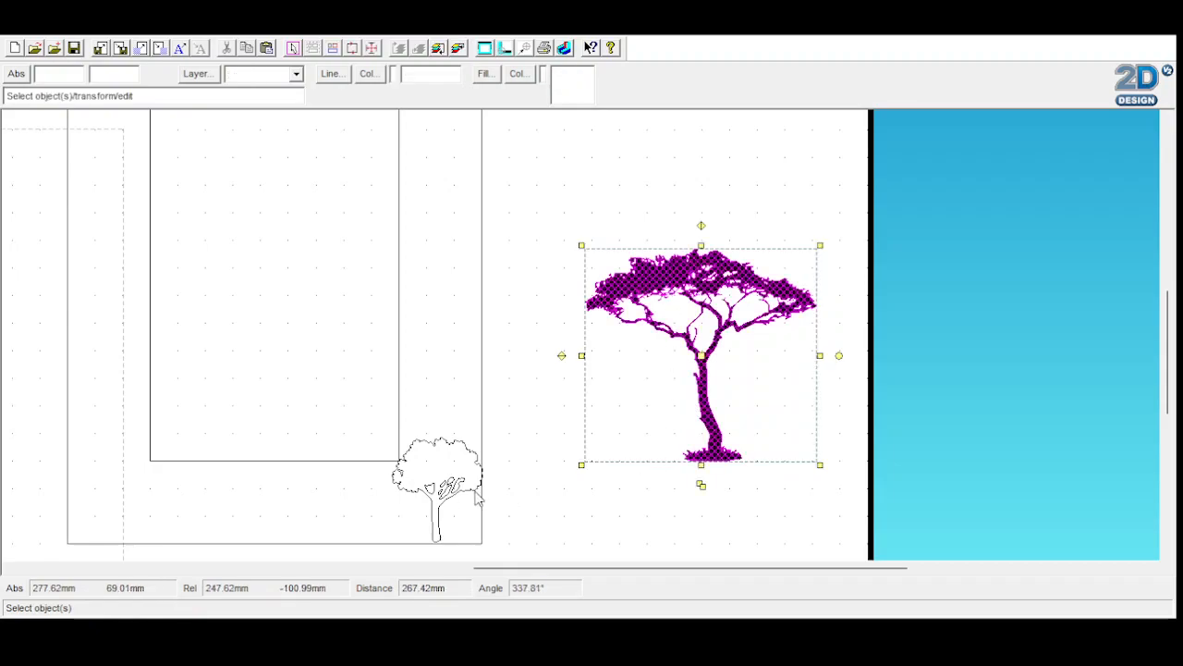
click(513, 331)
click(676, 294)
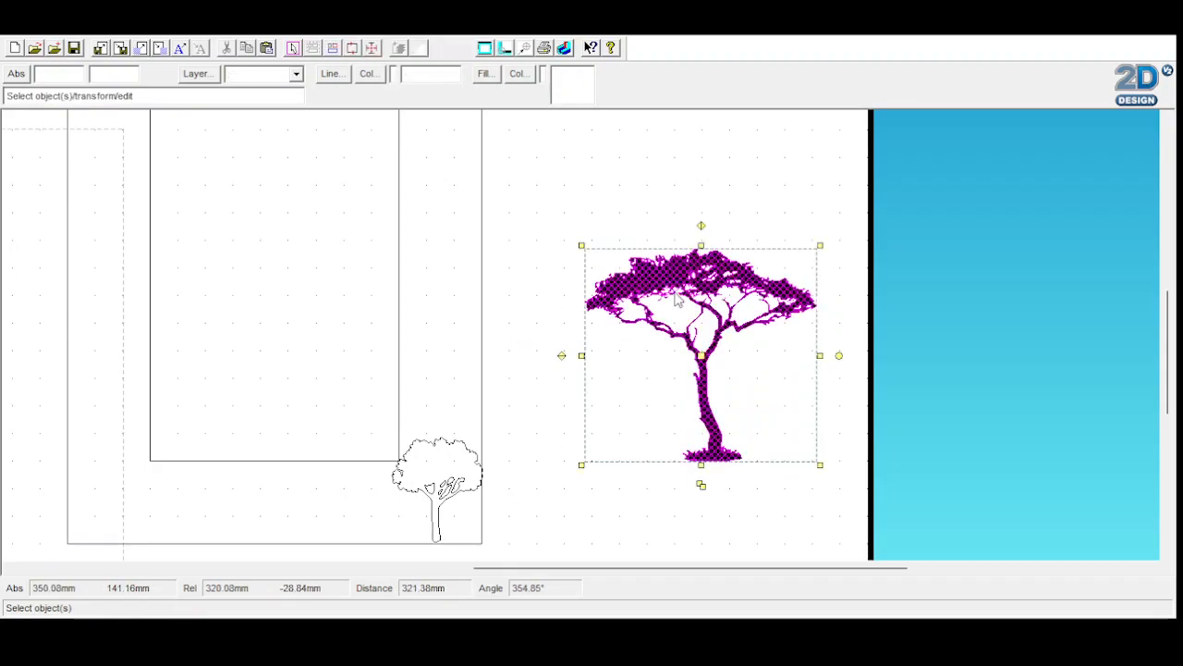
click(484, 74)
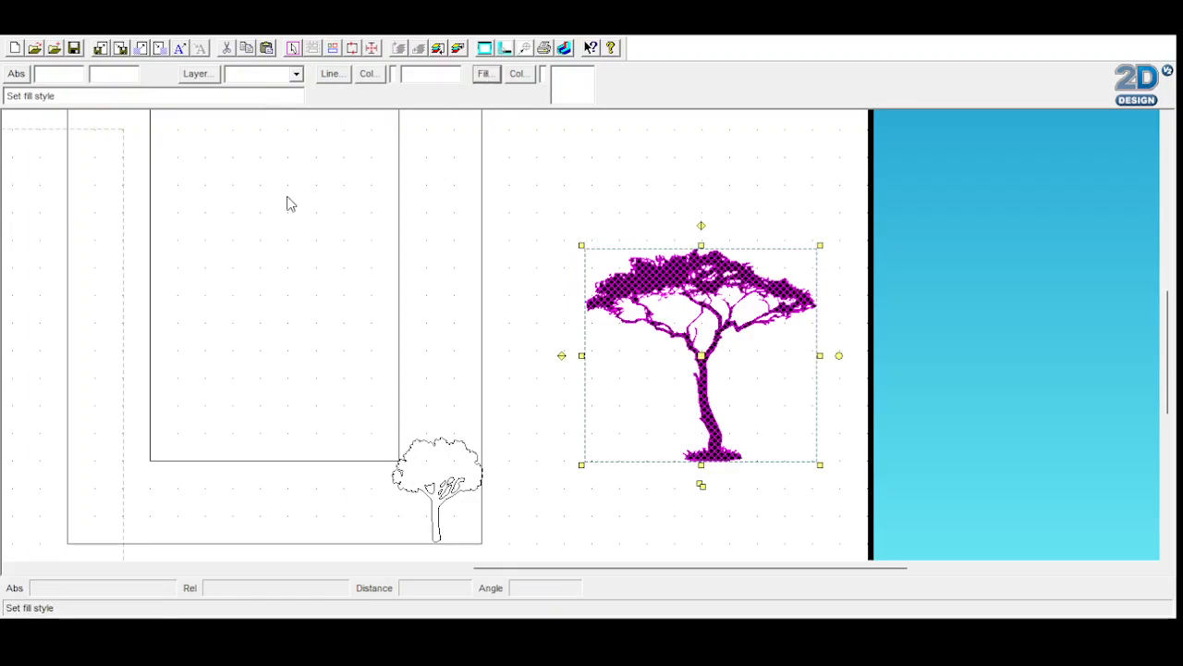
click(305, 549)
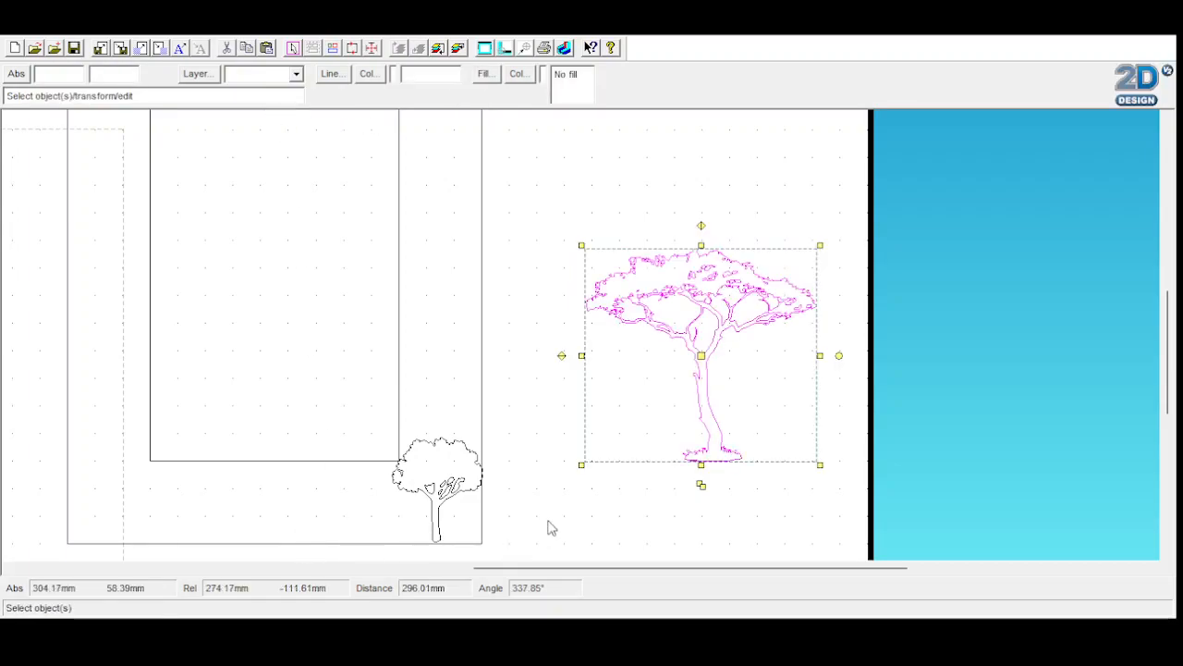
click(626, 192)
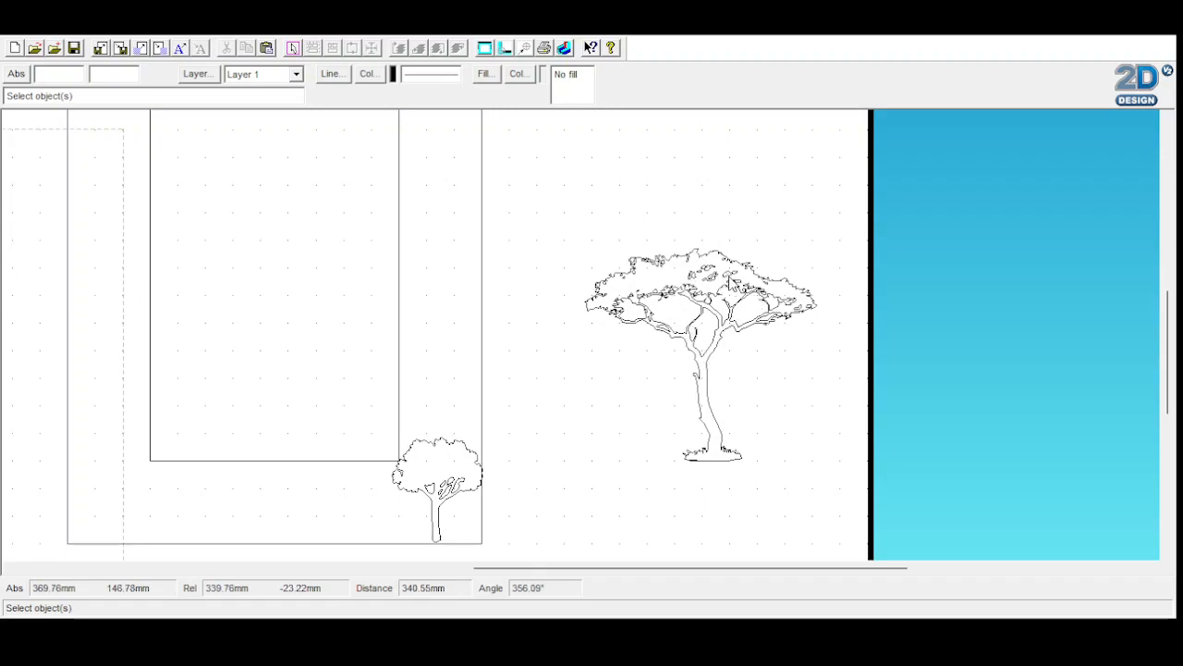
- Scale the flat-topped tree outline down to about the frame border's width and place it on the right border, above the round-crowned tree
click(726, 325)
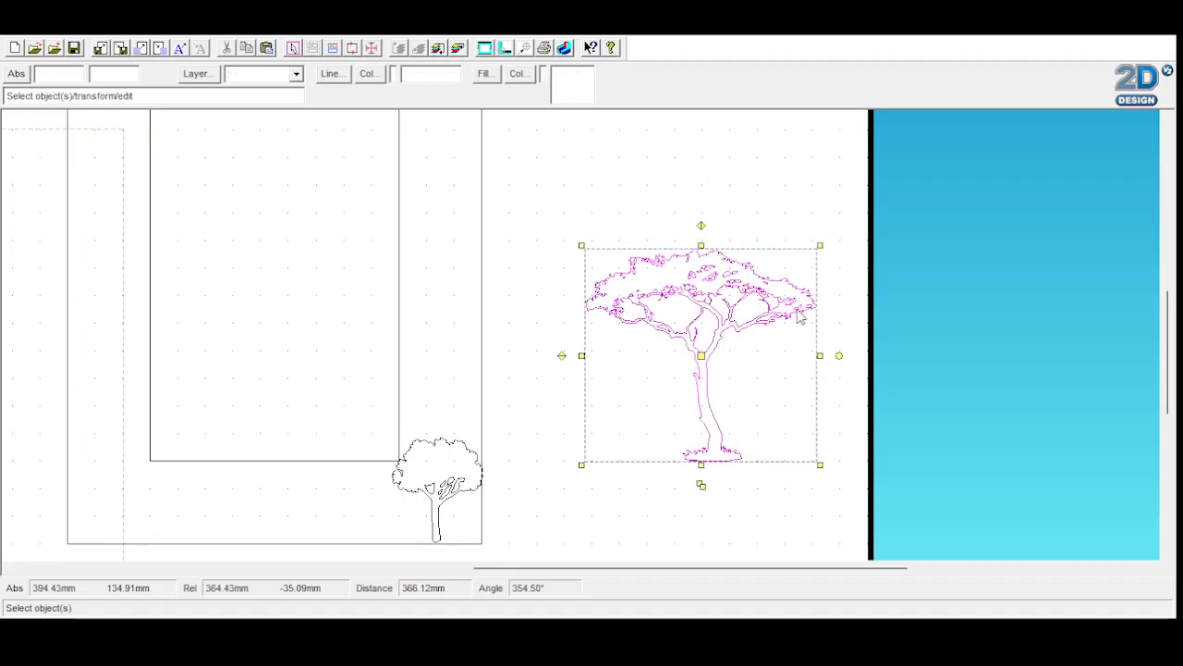
drag(819, 245, 661, 372)
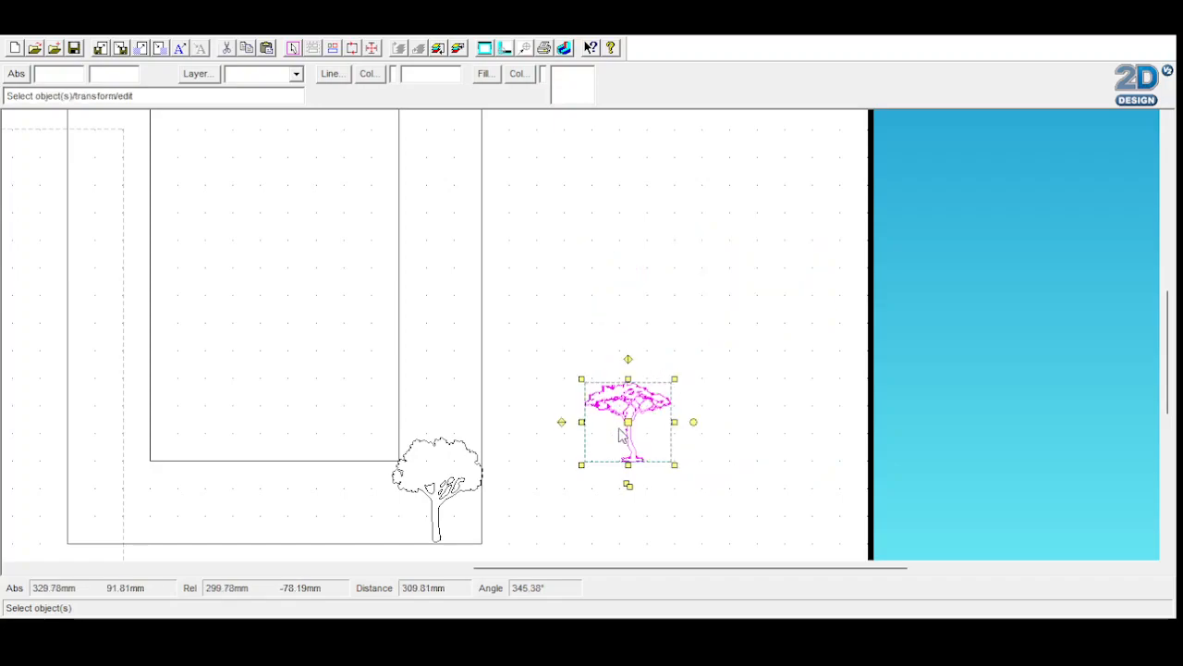
drag(628, 421, 442, 378)
click(556, 370)
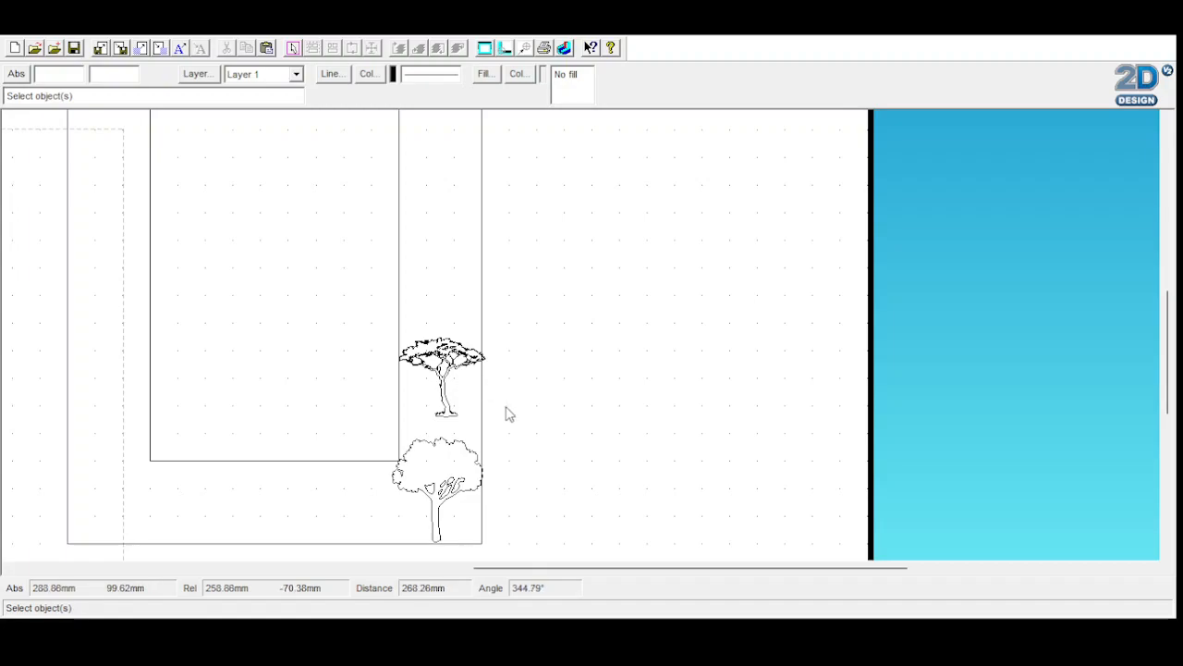
- Move the flat-topped tree back out of the frame and delete it
click(428, 355)
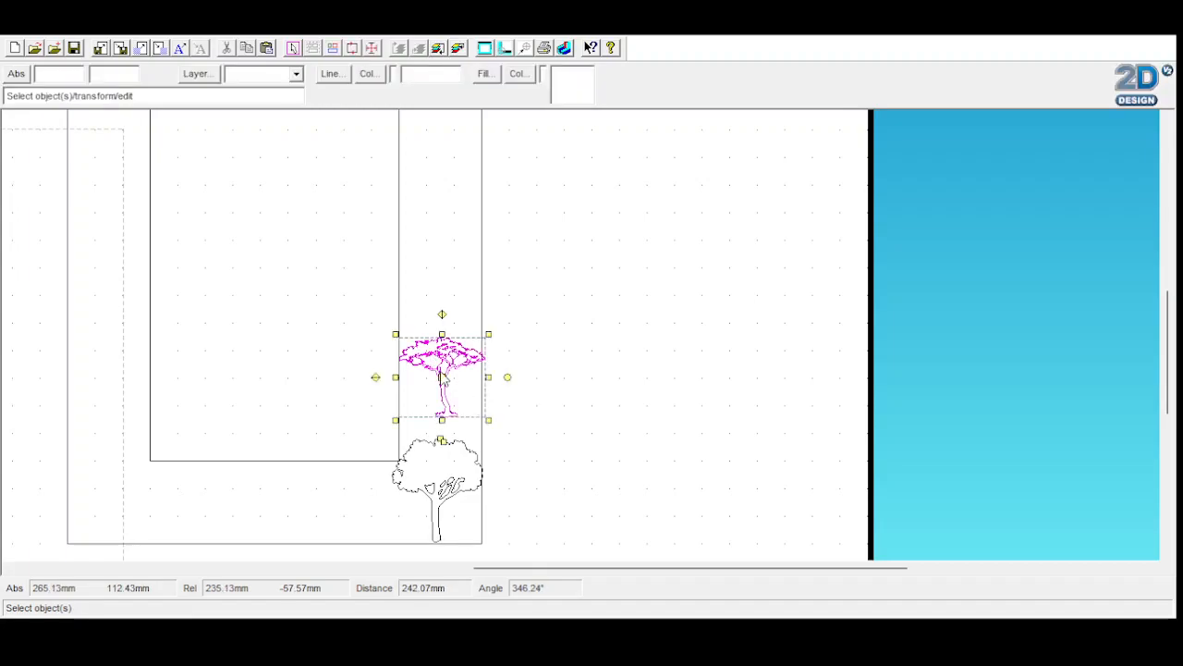
drag(442, 377, 644, 349)
click(783, 427)
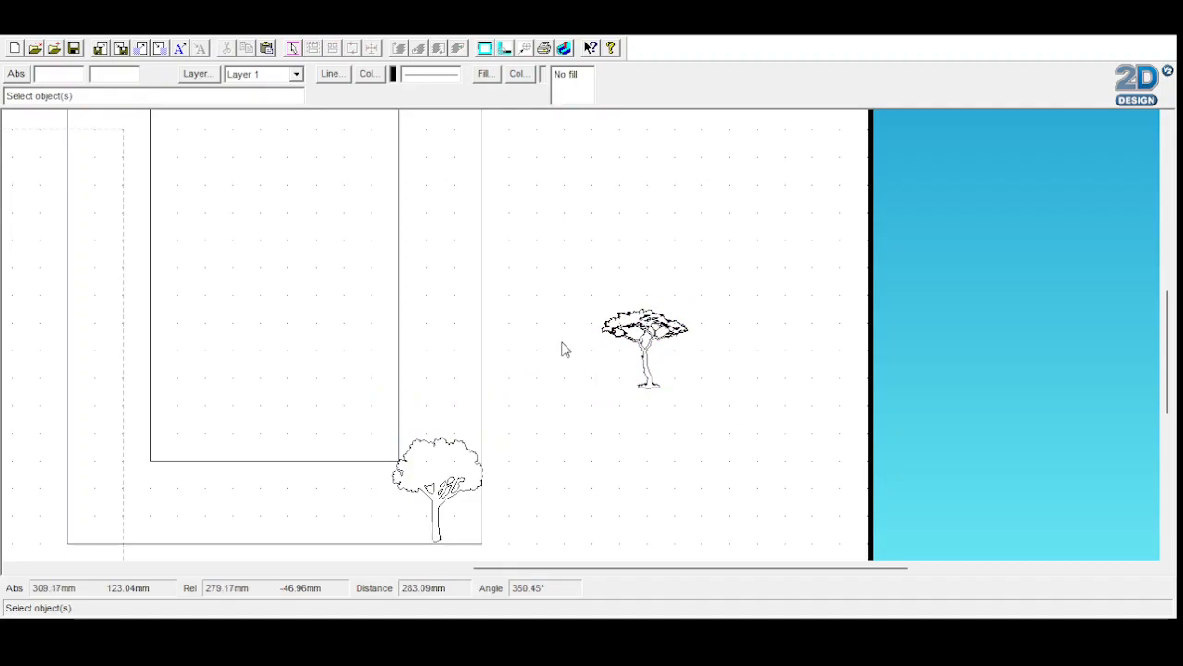
click(660, 340)
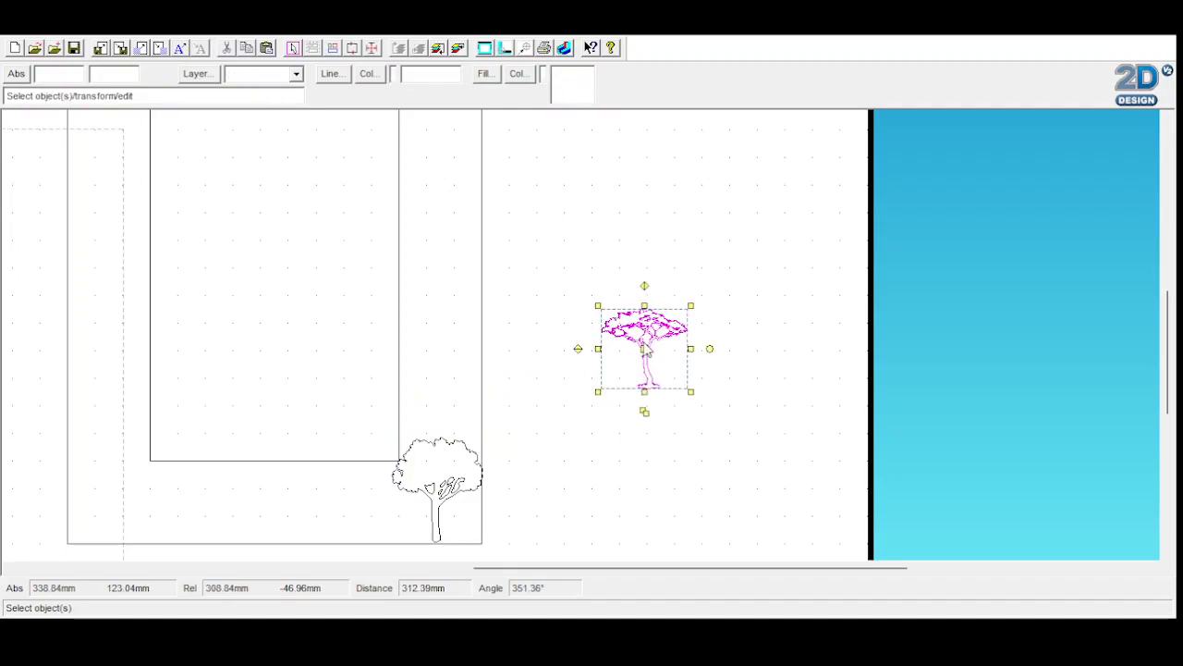
key(Delete)
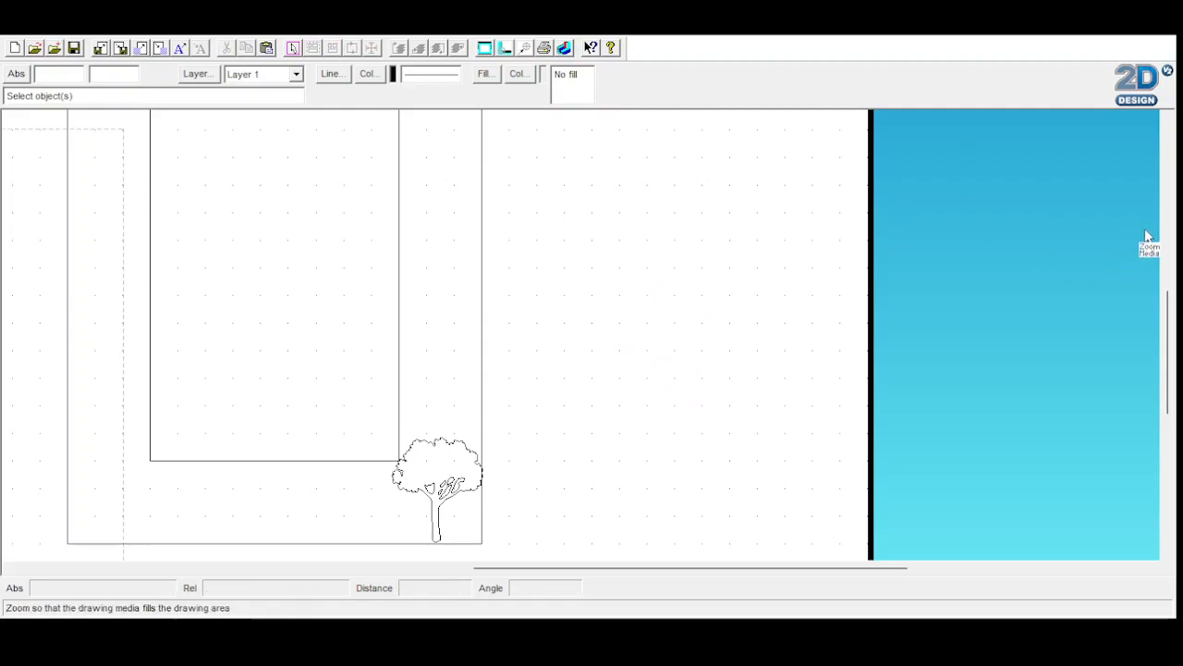
click(1142, 198)
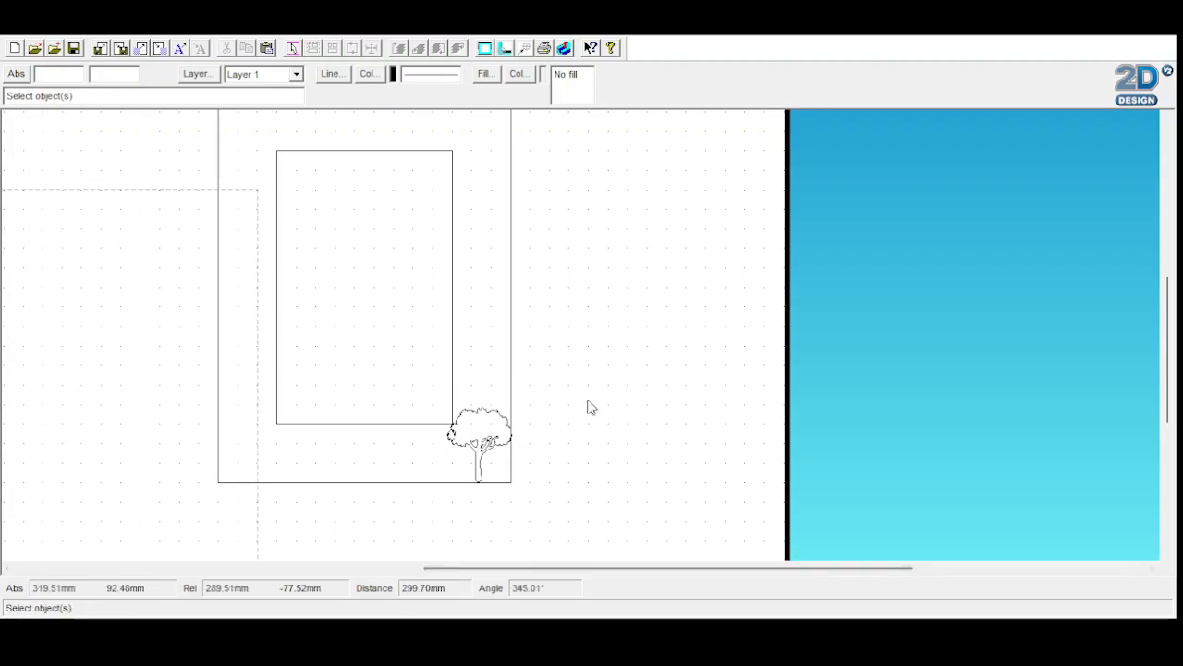
scroll(758, 435, up, 3)
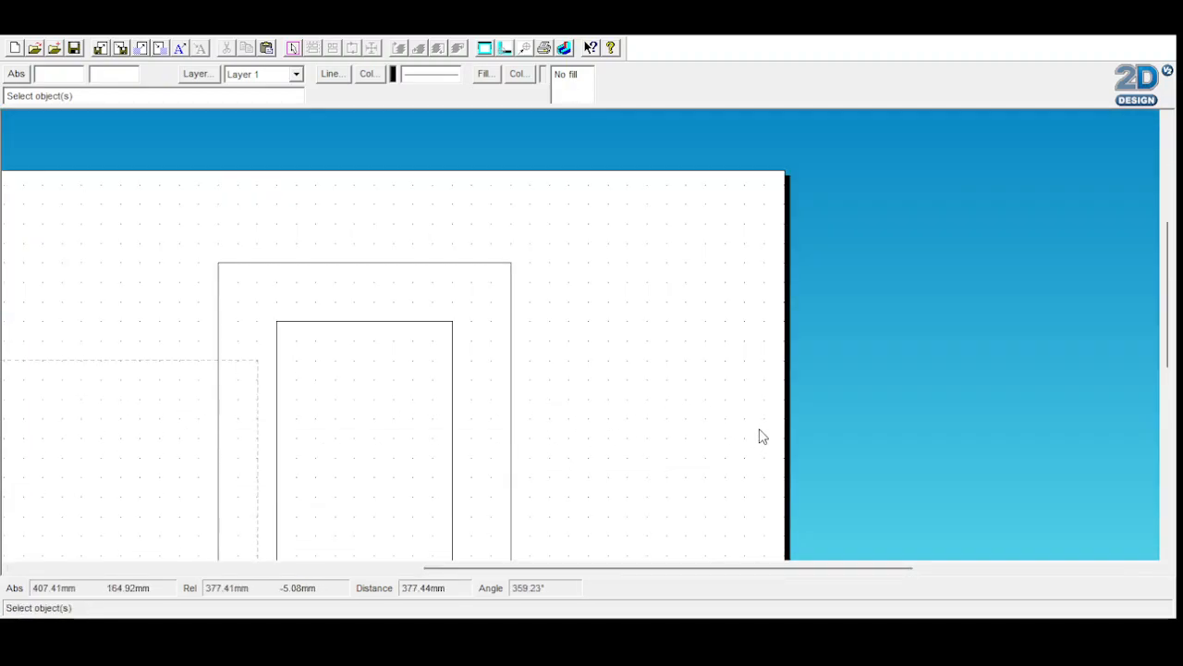
drag(1169, 341, 1167, 409)
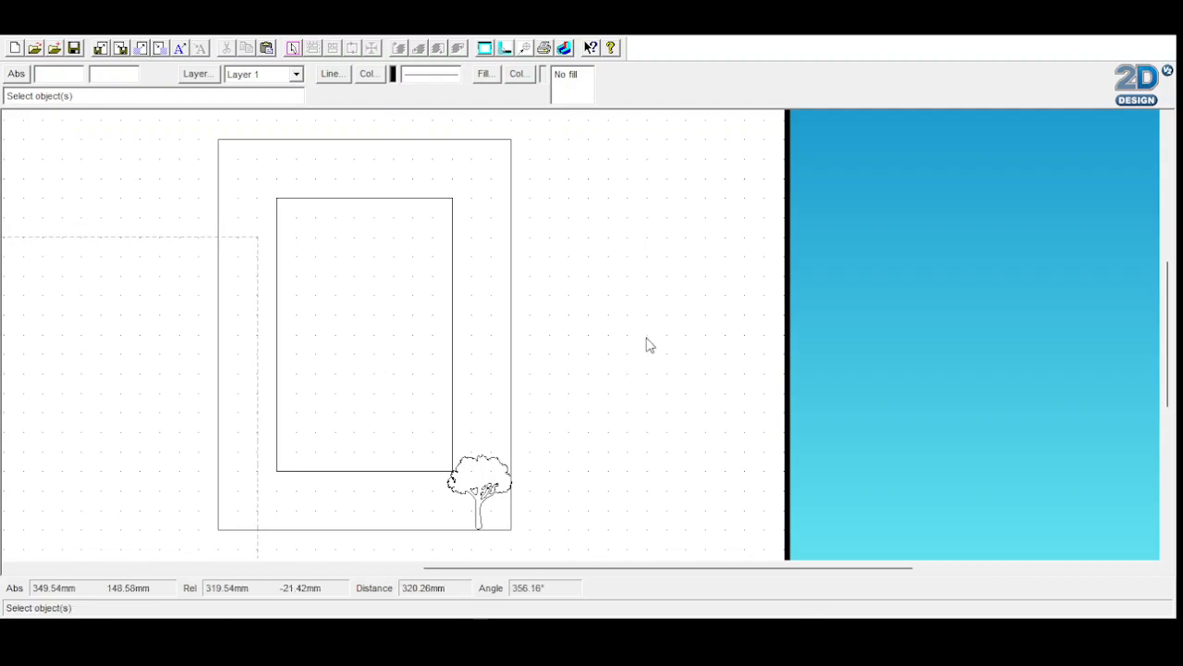
key(ctrl+v)
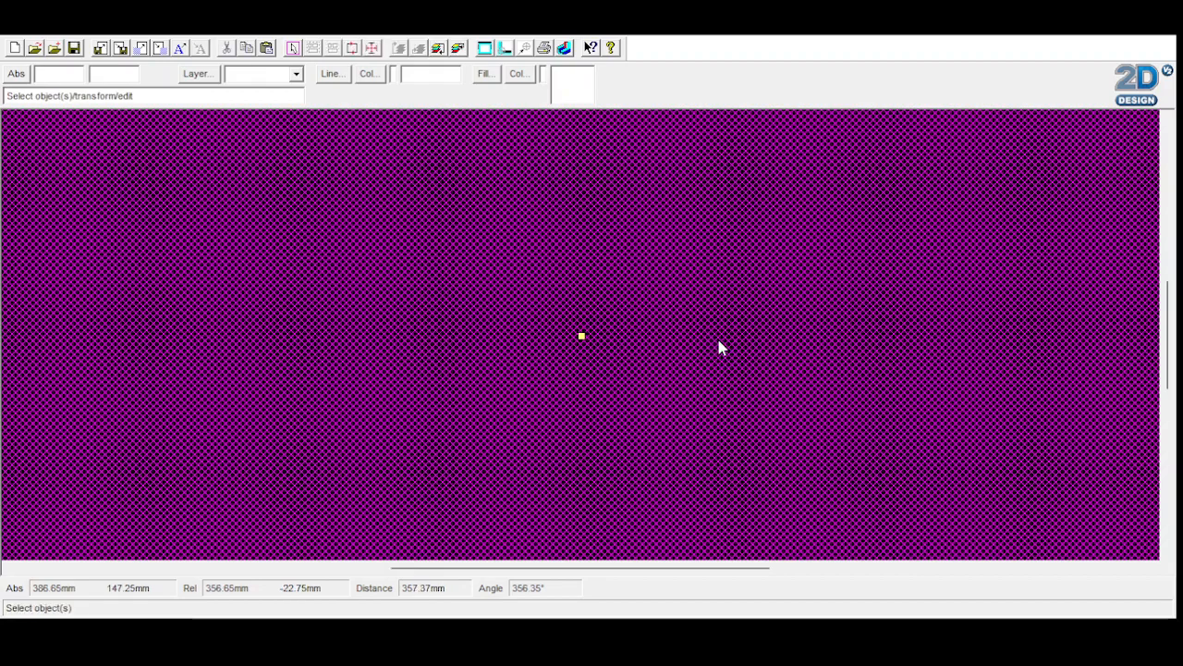
click(1146, 203)
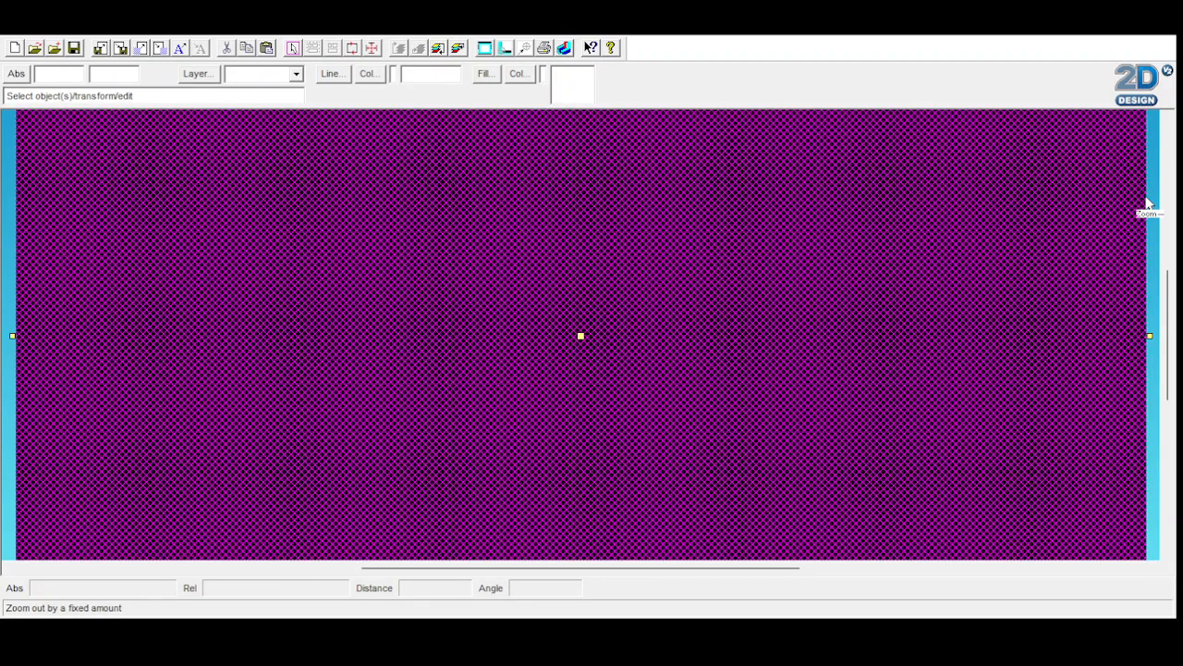
click(1146, 203)
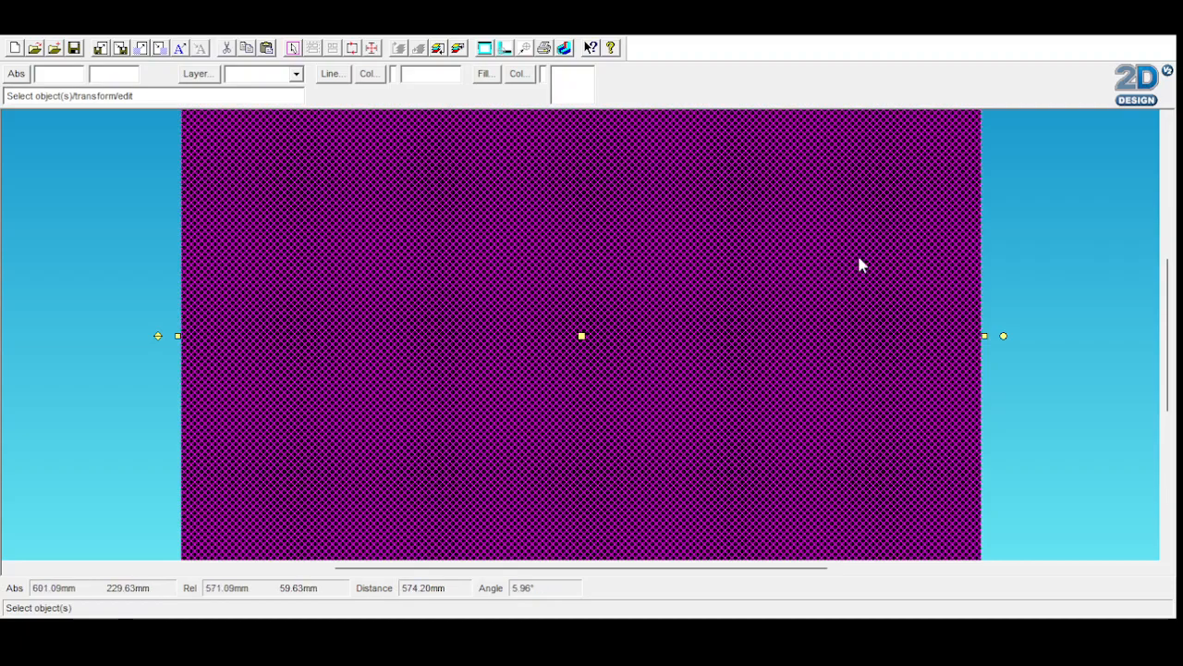
key(Delete)
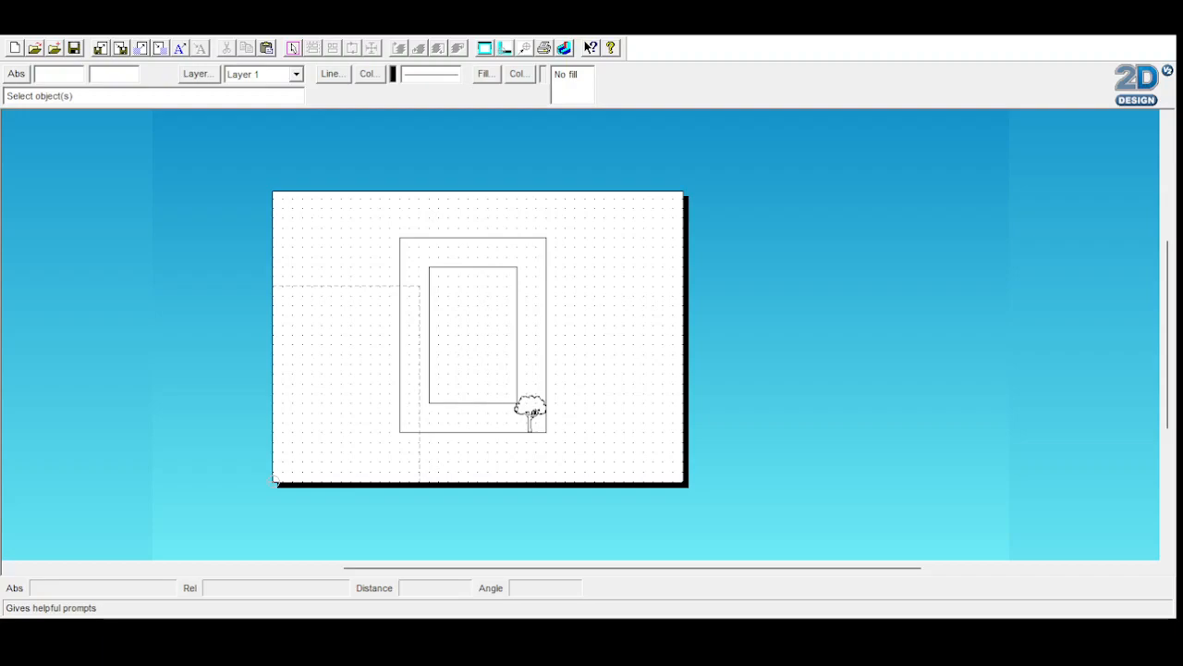
- Paste the six-petal flower bitmap and place it, scaled down, off the page beside the frame
key(ctrl+v)
click(739, 432)
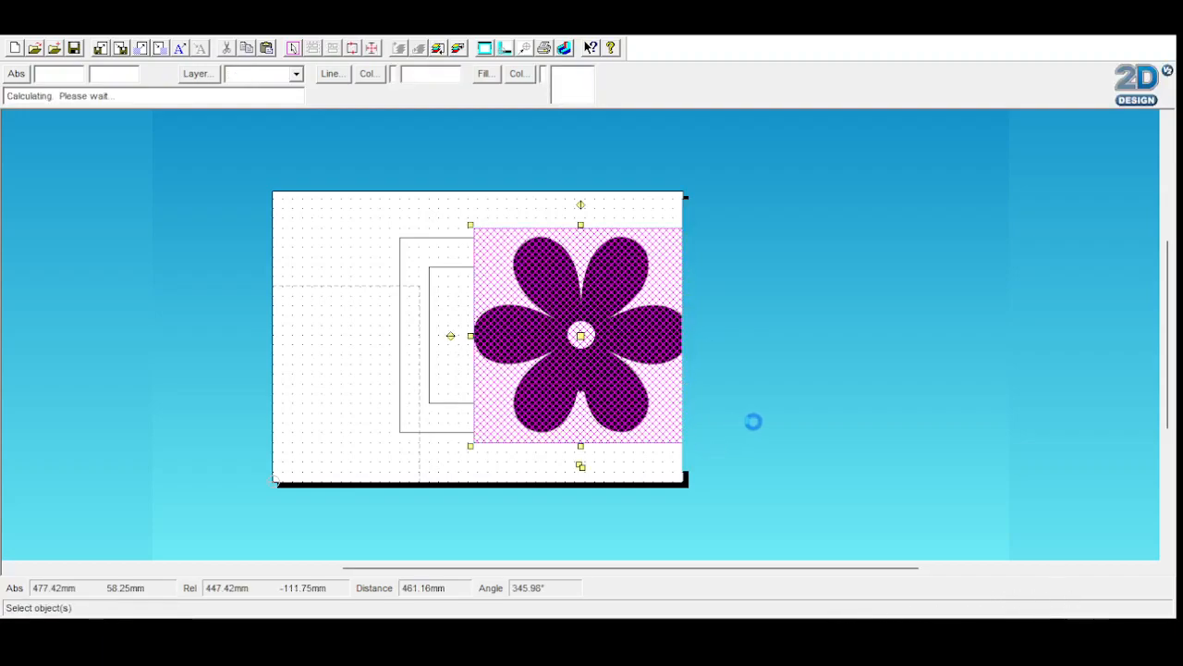
click(585, 319)
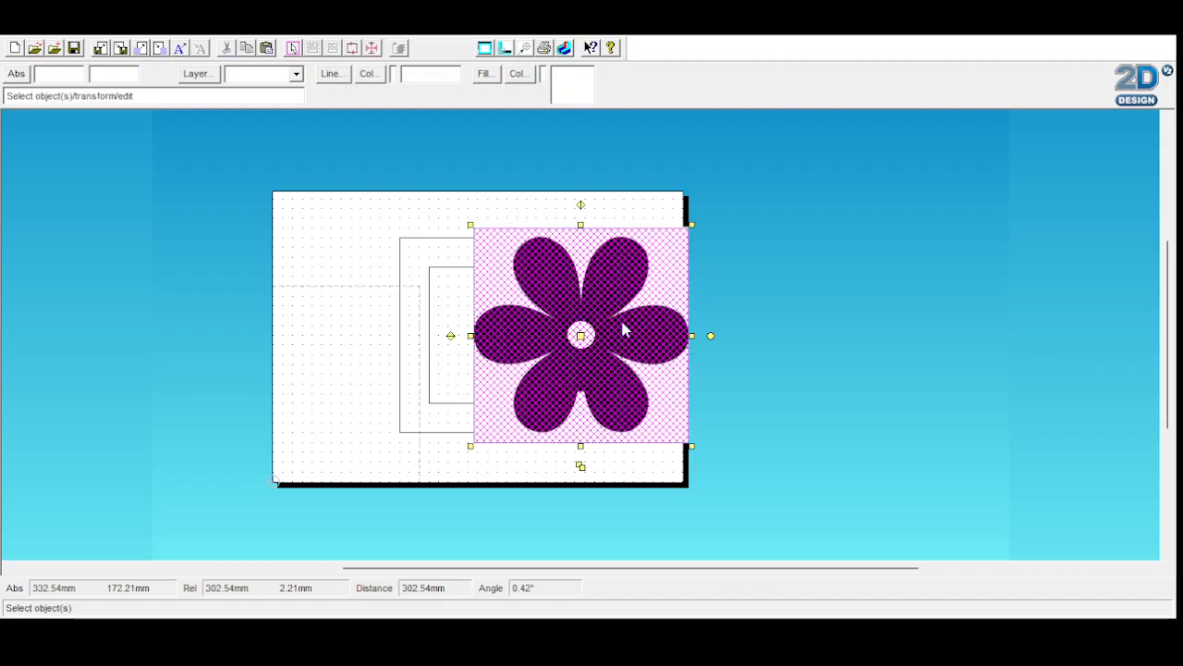
click(847, 409)
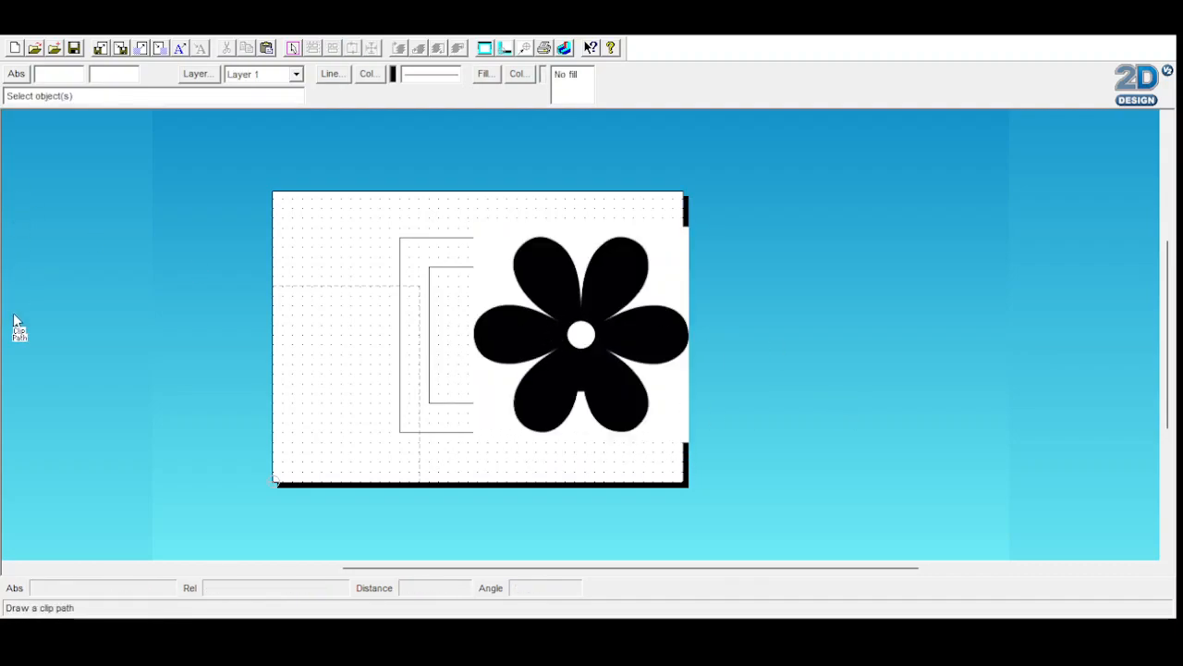
click(499, 314)
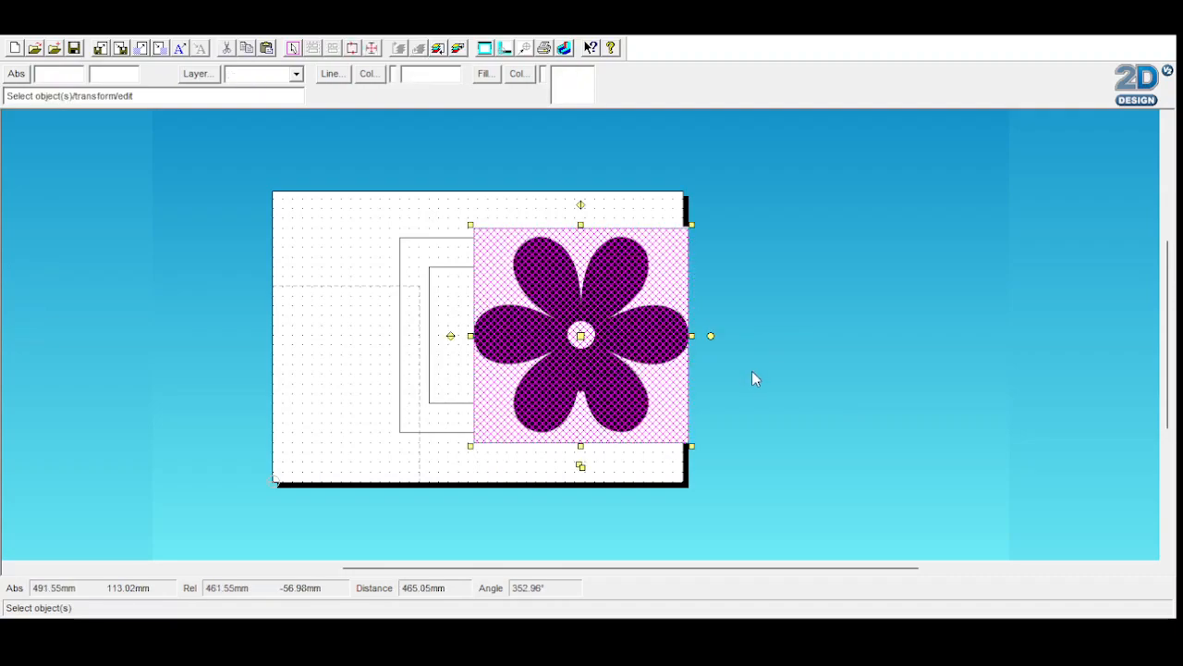
drag(581, 335, 800, 327)
click(961, 296)
click(850, 296)
drag(874, 228, 749, 333)
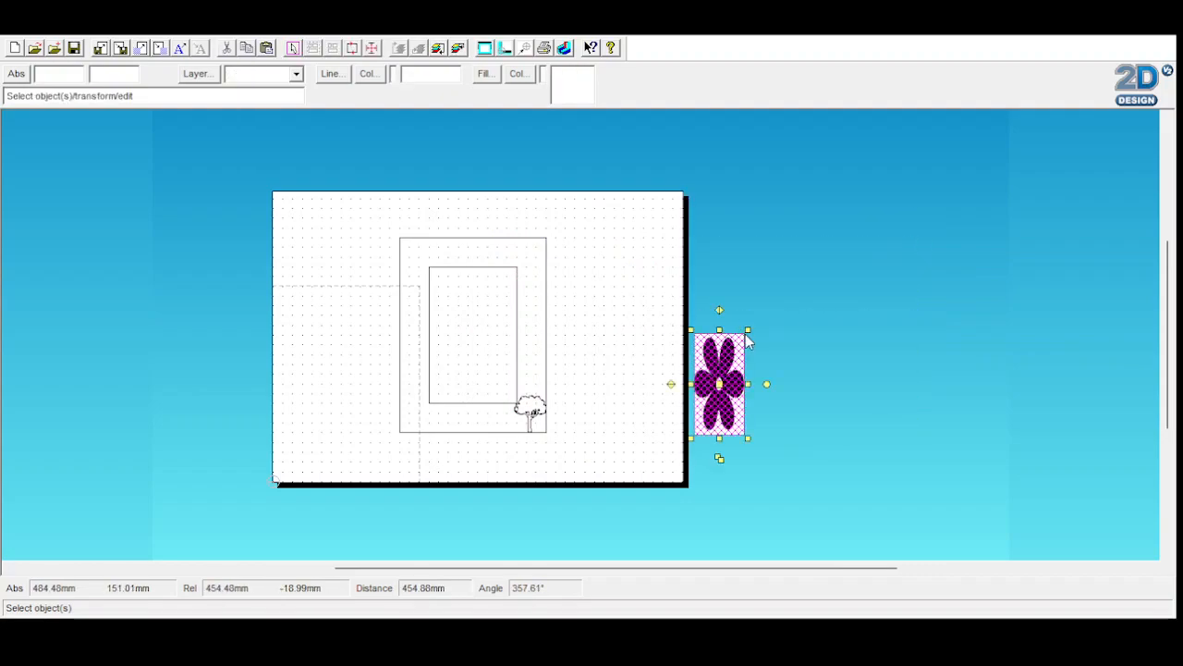
click(869, 386)
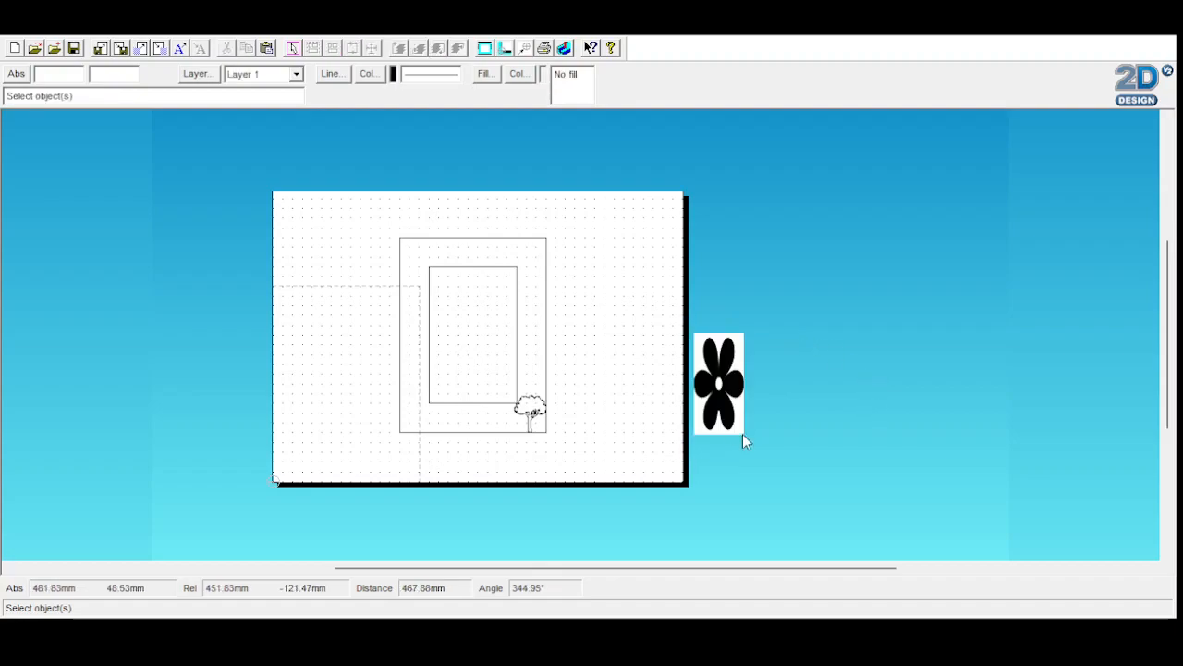
- Move the stretched flower bitmap onto the page, beside the frame's right border
click(1124, 205)
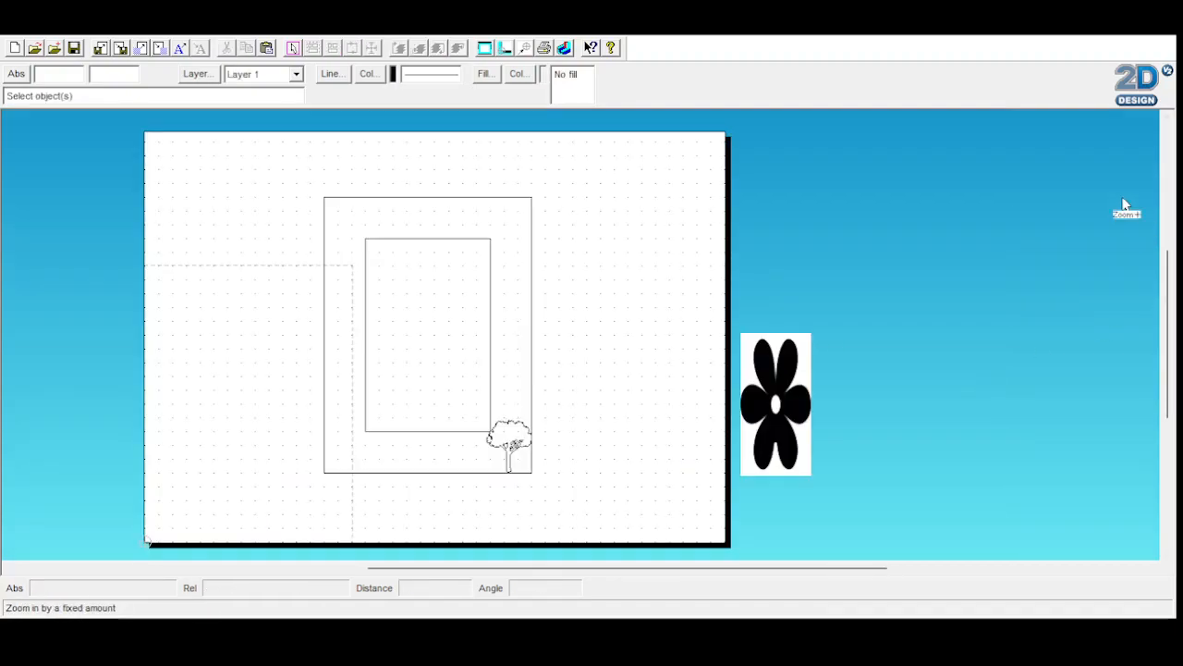
click(1122, 203)
click(886, 453)
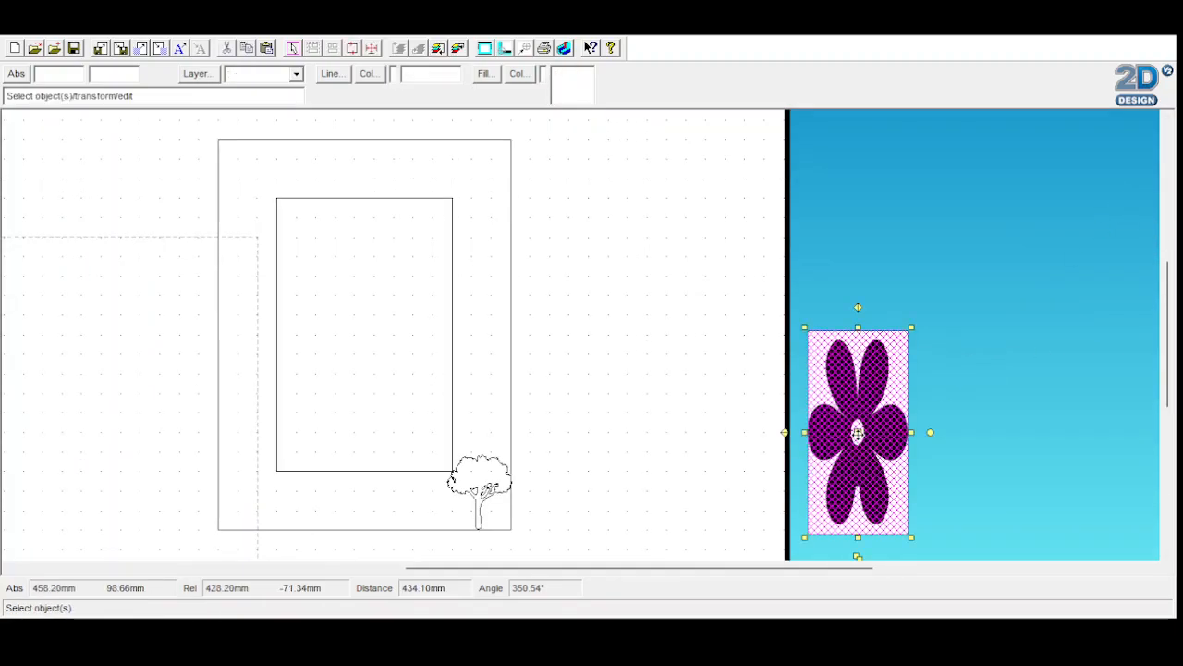
drag(858, 431, 639, 372)
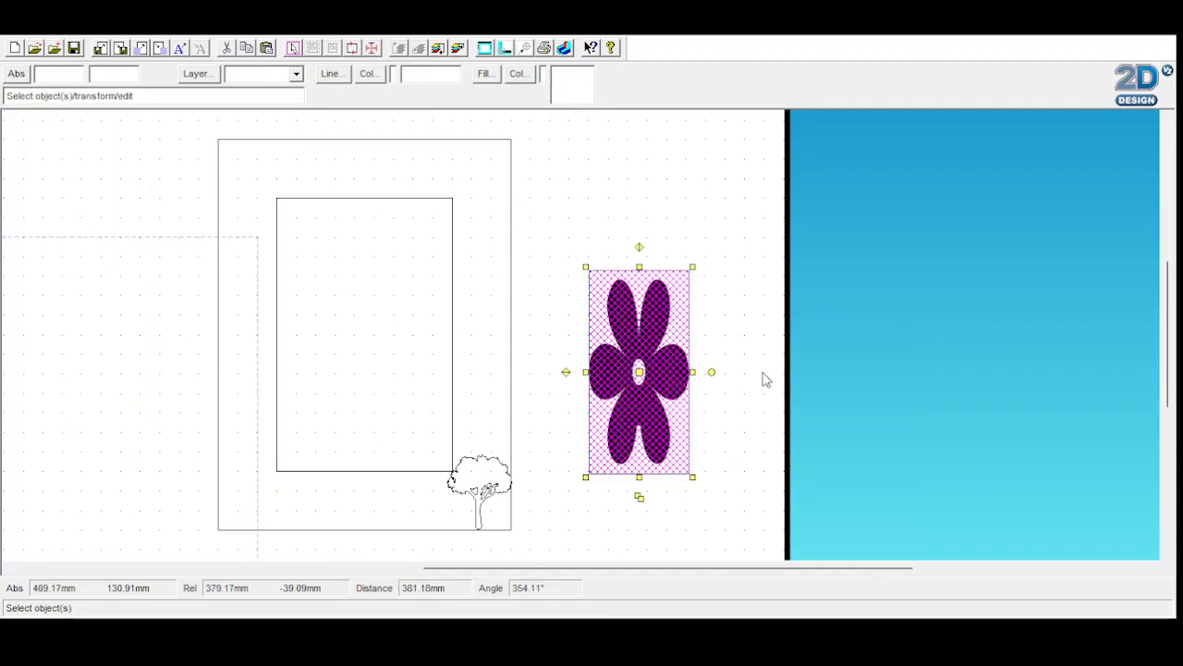
click(1151, 209)
click(861, 420)
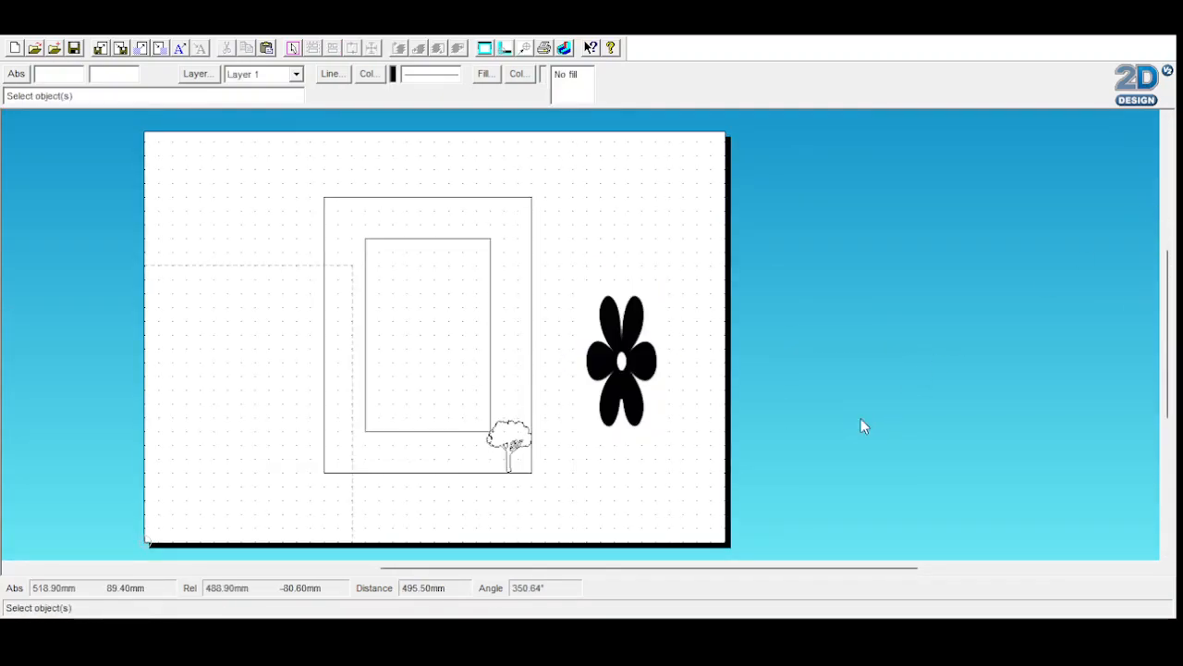
- Undo the last move of the stretched flower bitmap and delete the bitmap
key(ctrl+z)
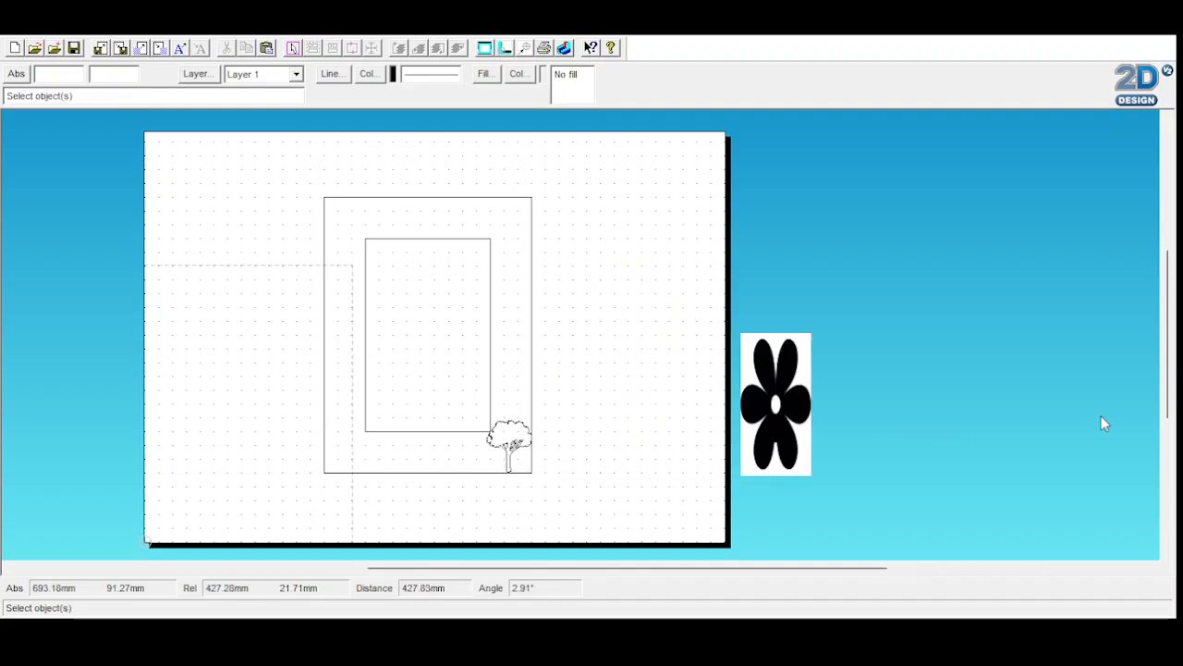
click(804, 377)
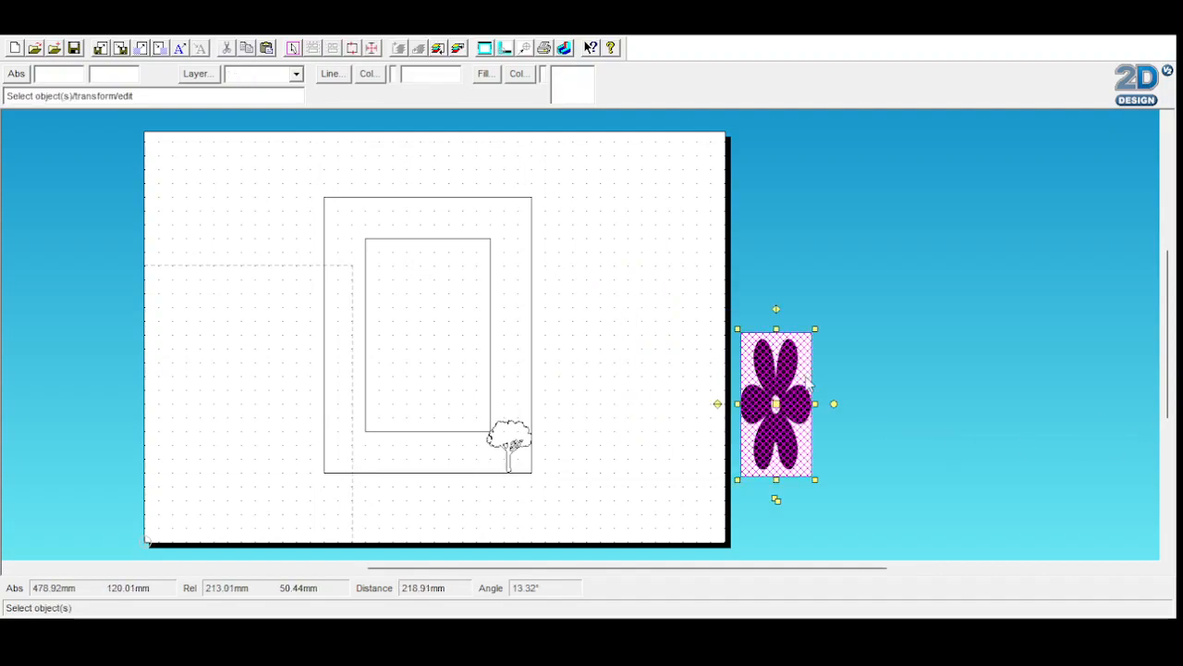
key(Delete)
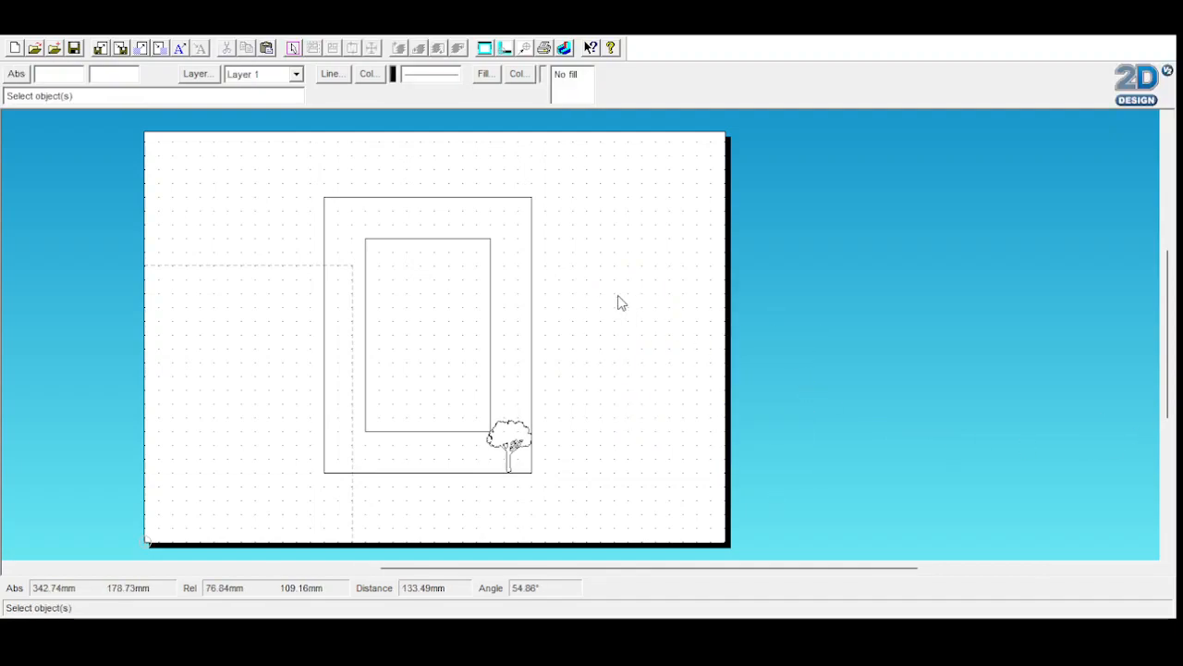
- Paste the flower bitmap at its original proportions, scale it down evenly and place it beside the frame's lower right corner
key(ctrl+v)
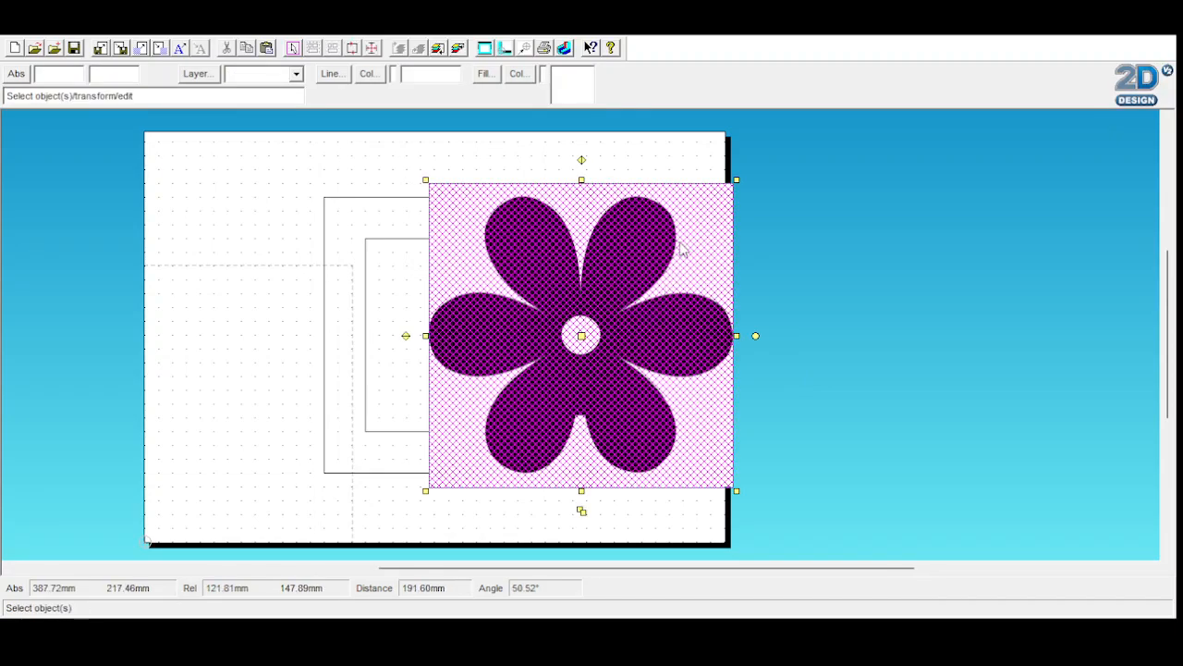
drag(737, 180, 513, 429)
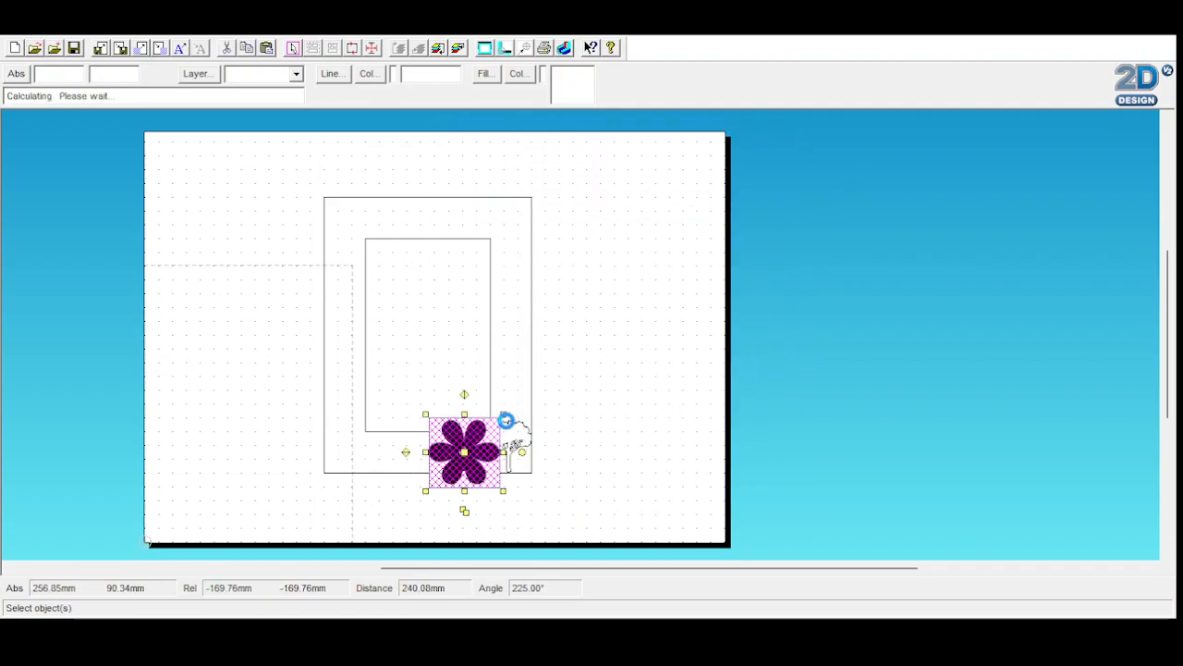
click(448, 457)
click(446, 459)
click(461, 448)
mouse_move(462, 448)
mouse_down()
mouse_move(557, 428)
mouse_move(585, 438)
mouse_up()
click(699, 352)
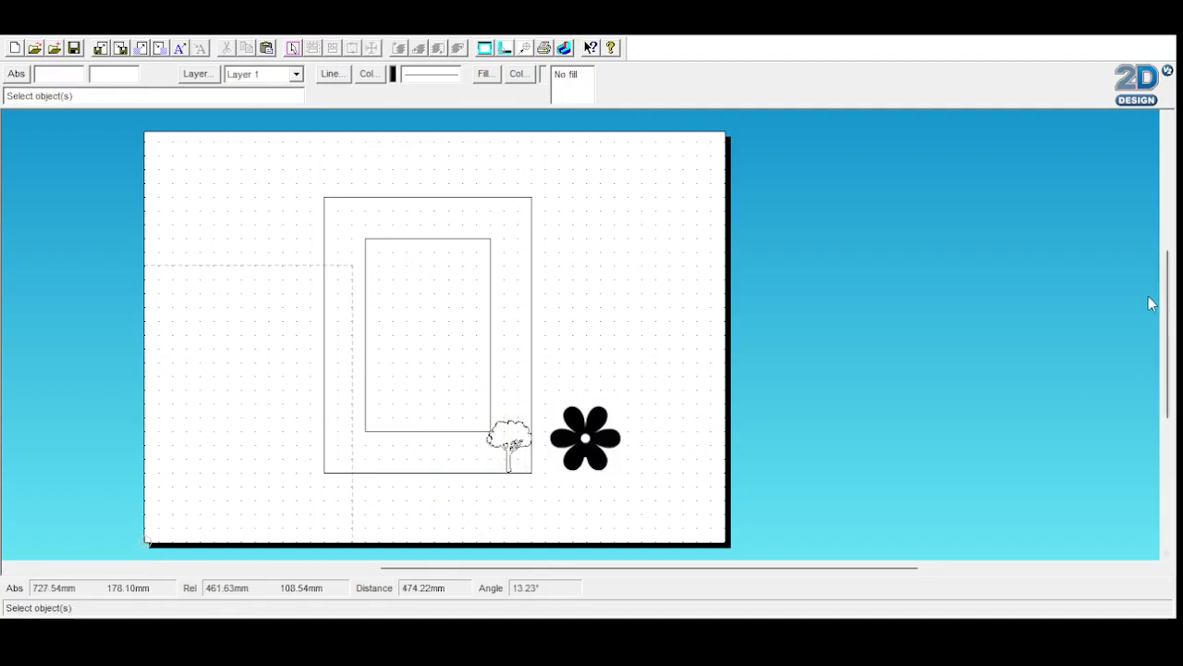
- Vectorise the flower bitmap beside the frame
click(1119, 198)
click(1122, 207)
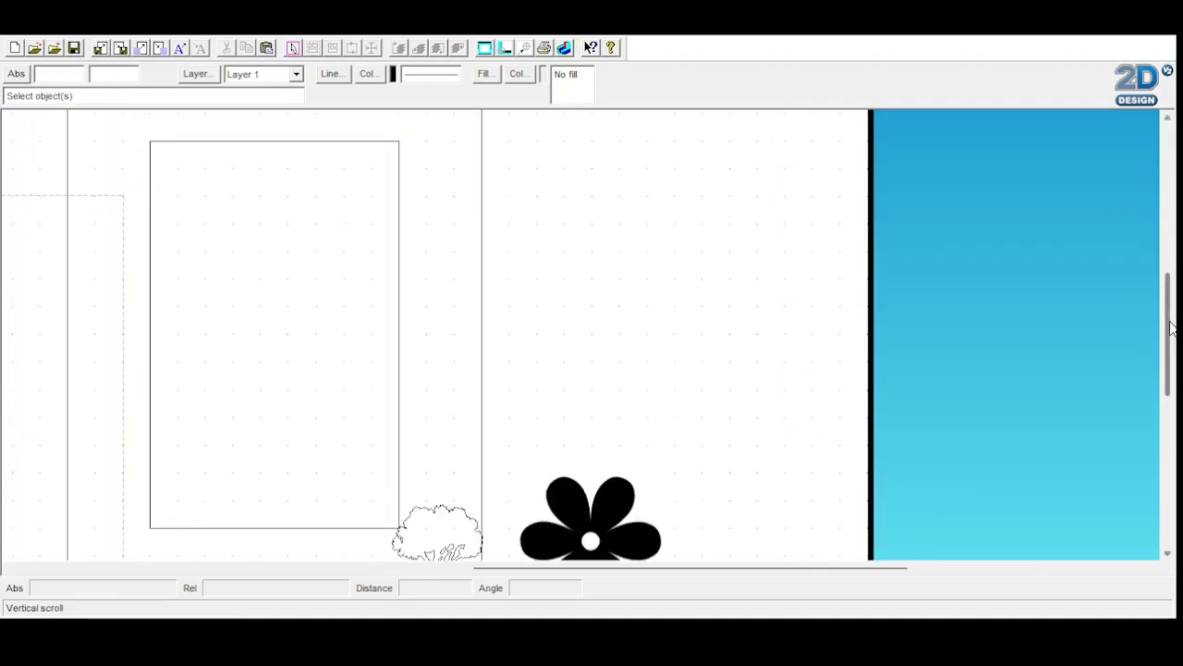
scroll(58, 280, down, 3)
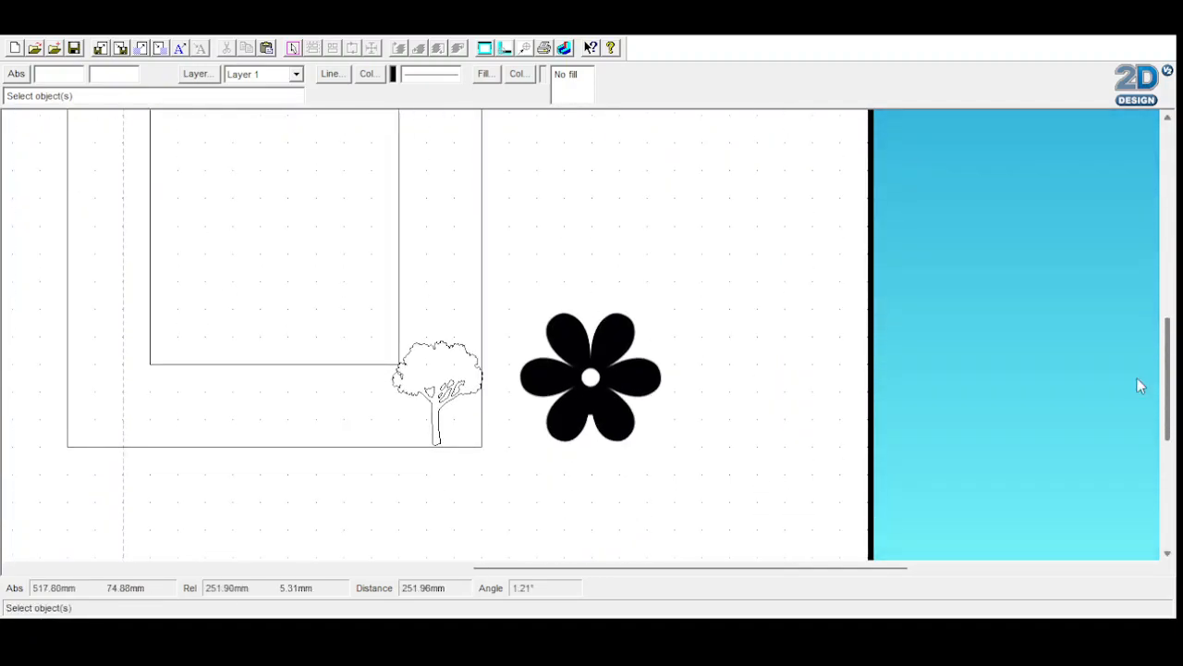
click(18, 305)
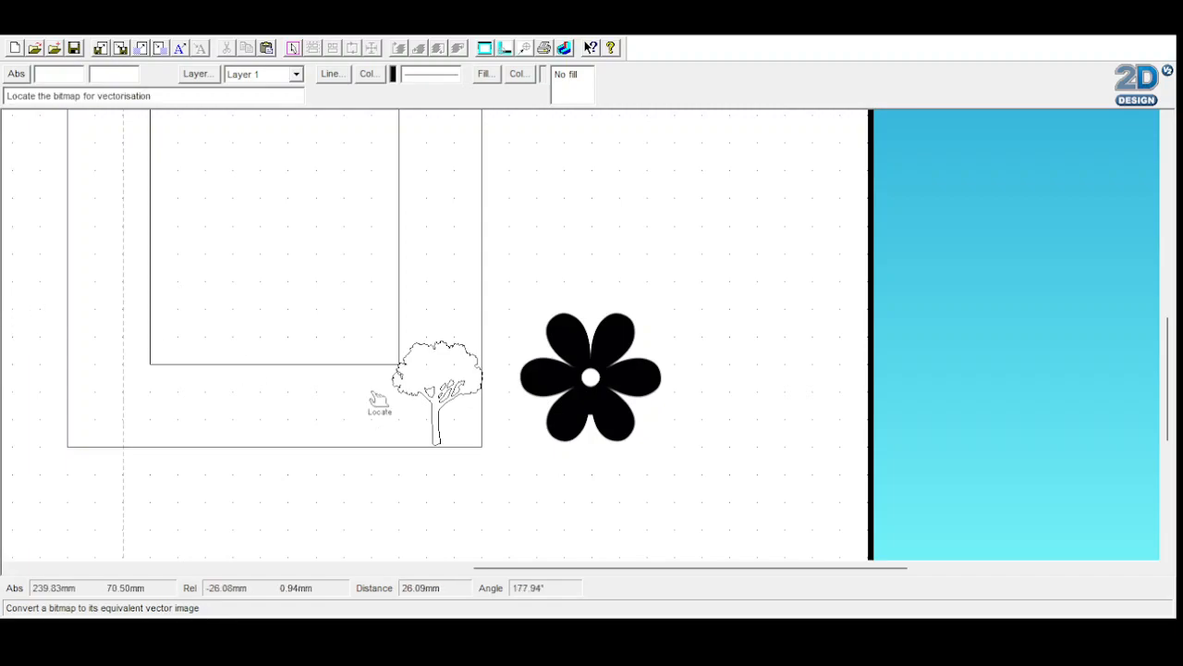
click(627, 372)
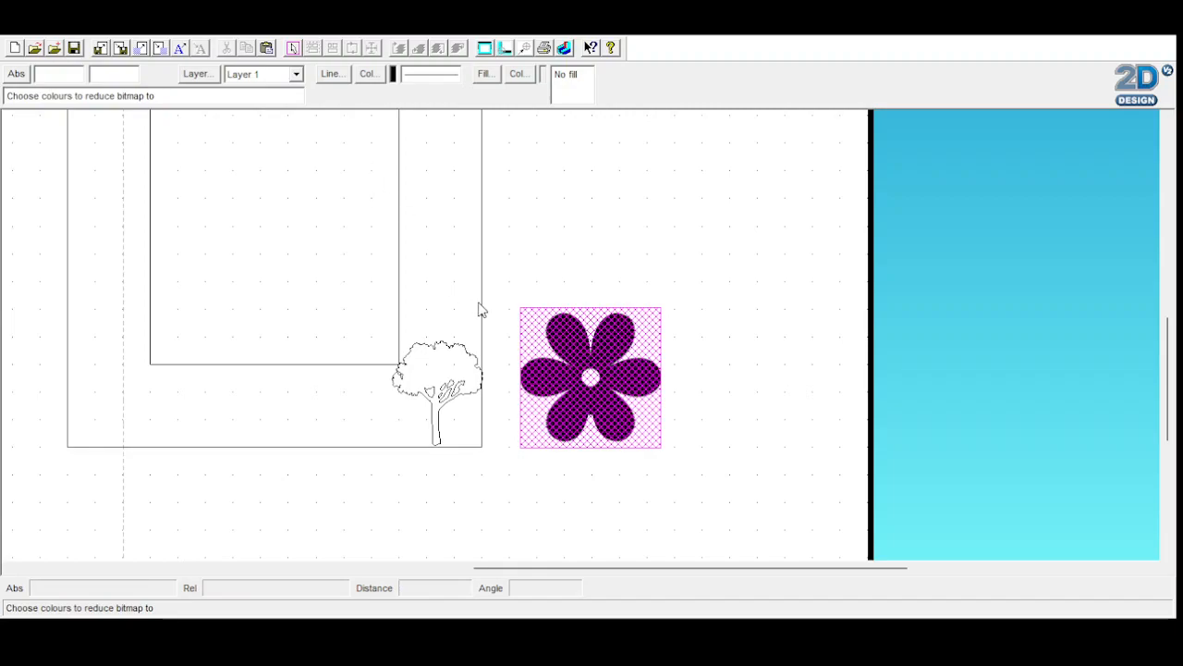
click(724, 90)
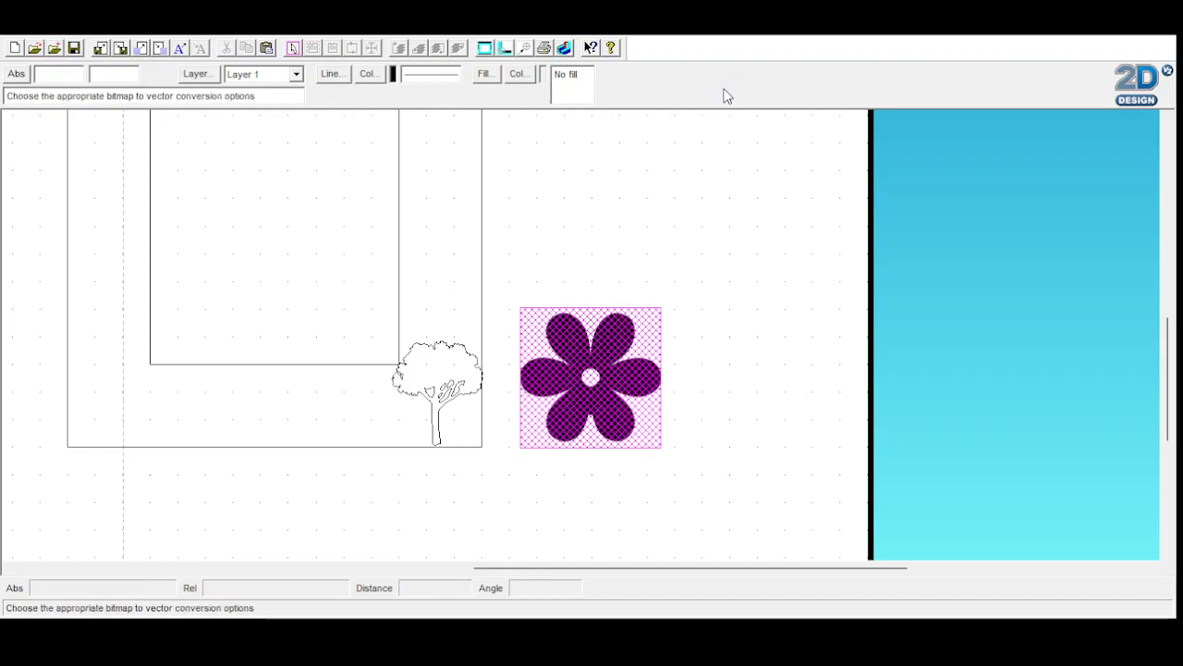
click(497, 478)
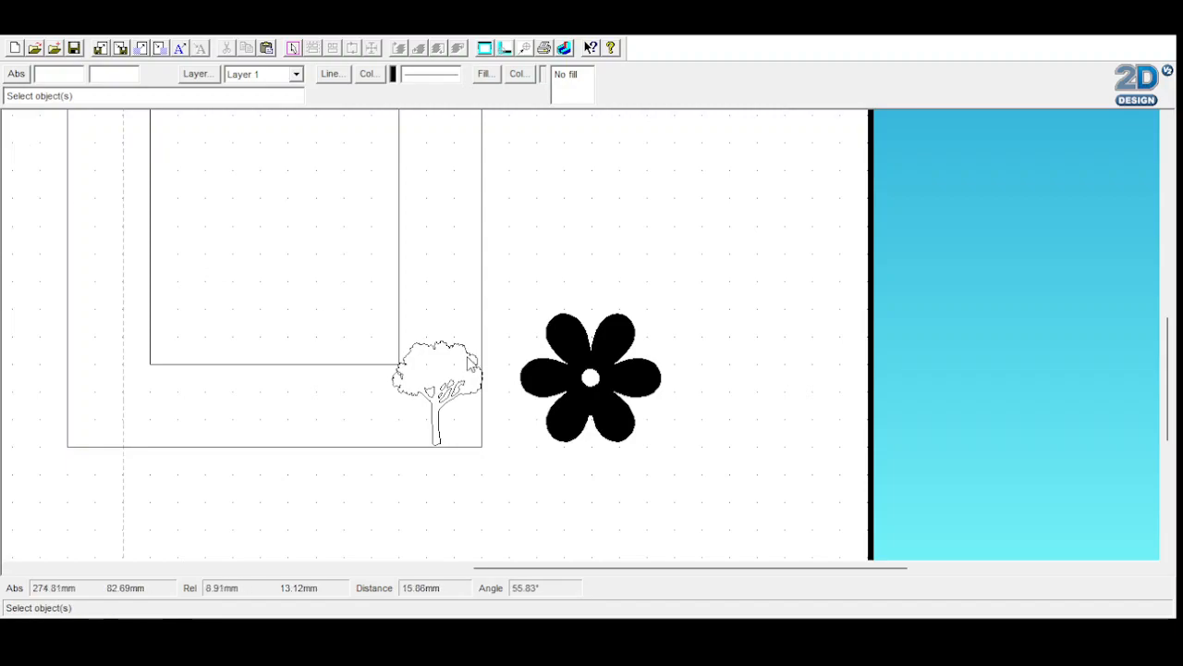
- Set the vectorised flower to no fill, leaving just its outline
click(579, 358)
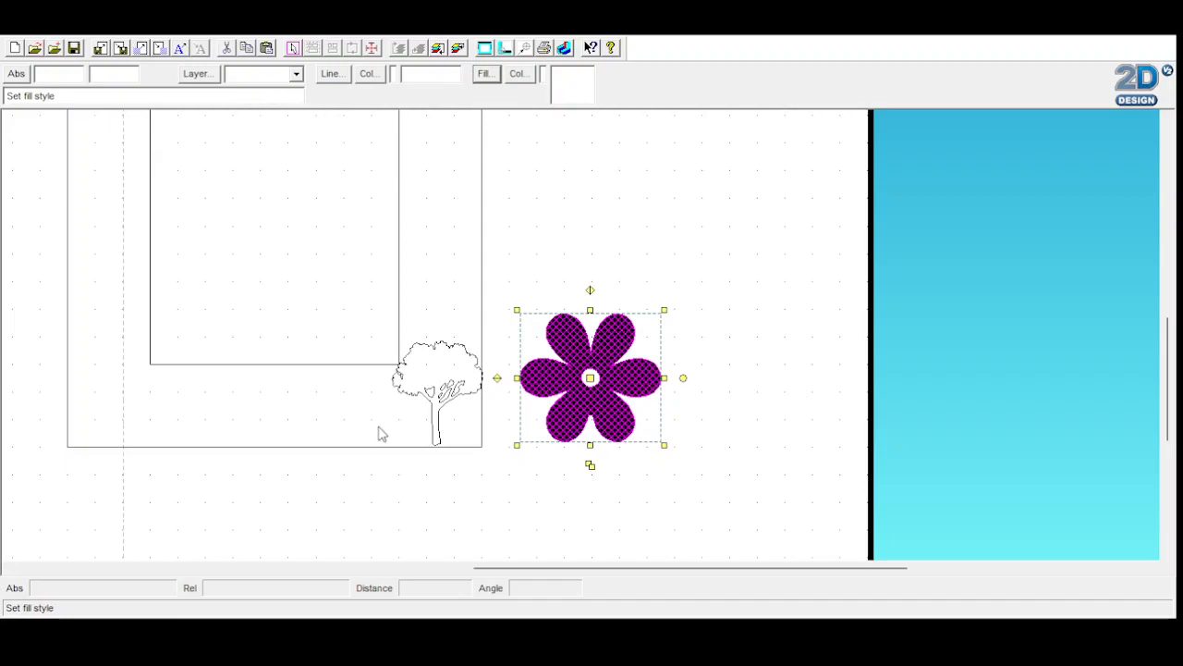
click(305, 545)
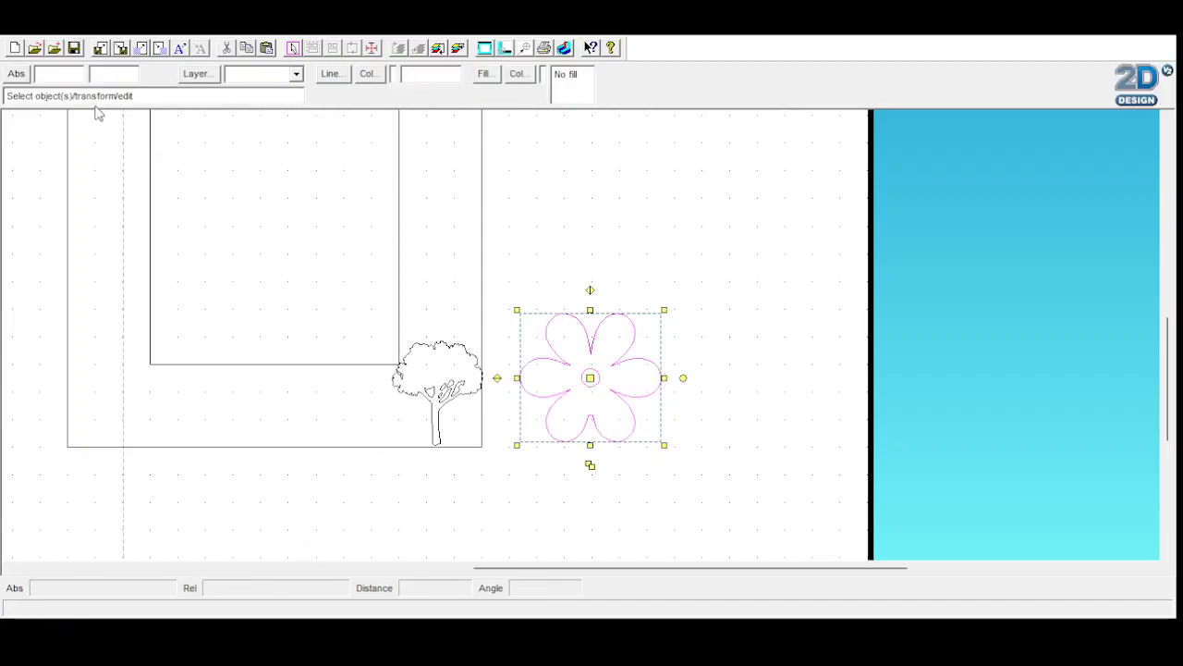
click(688, 356)
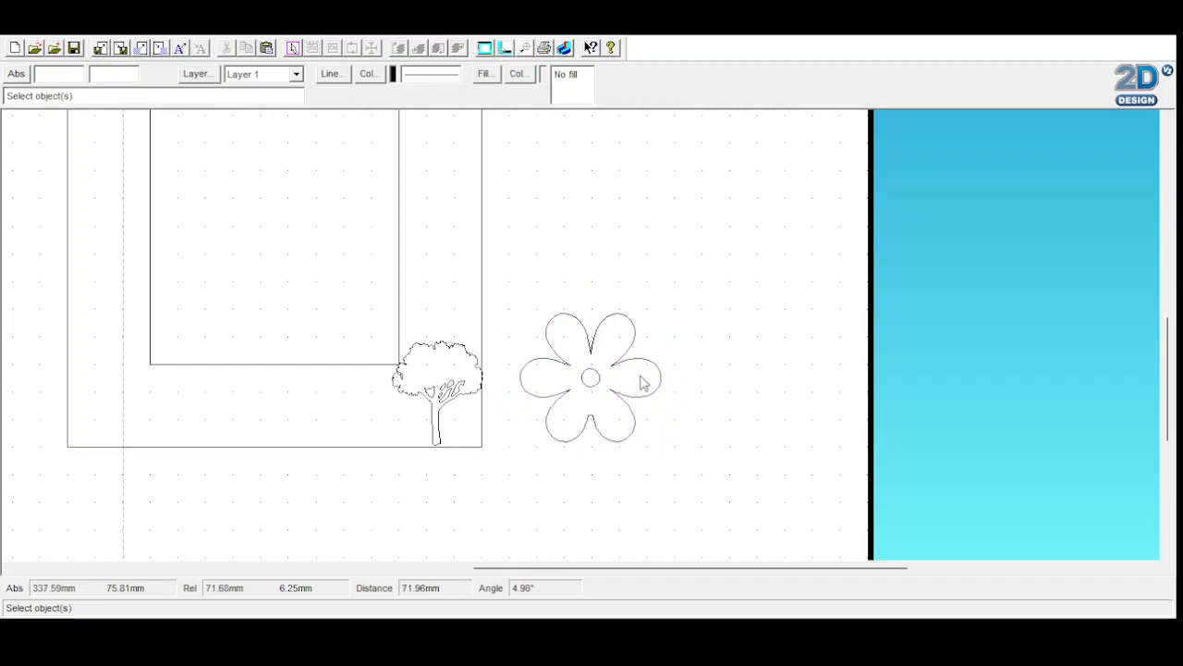
- Scale the flower outline down to fit within the frame border's width and place it on the right border, above the tree
click(628, 437)
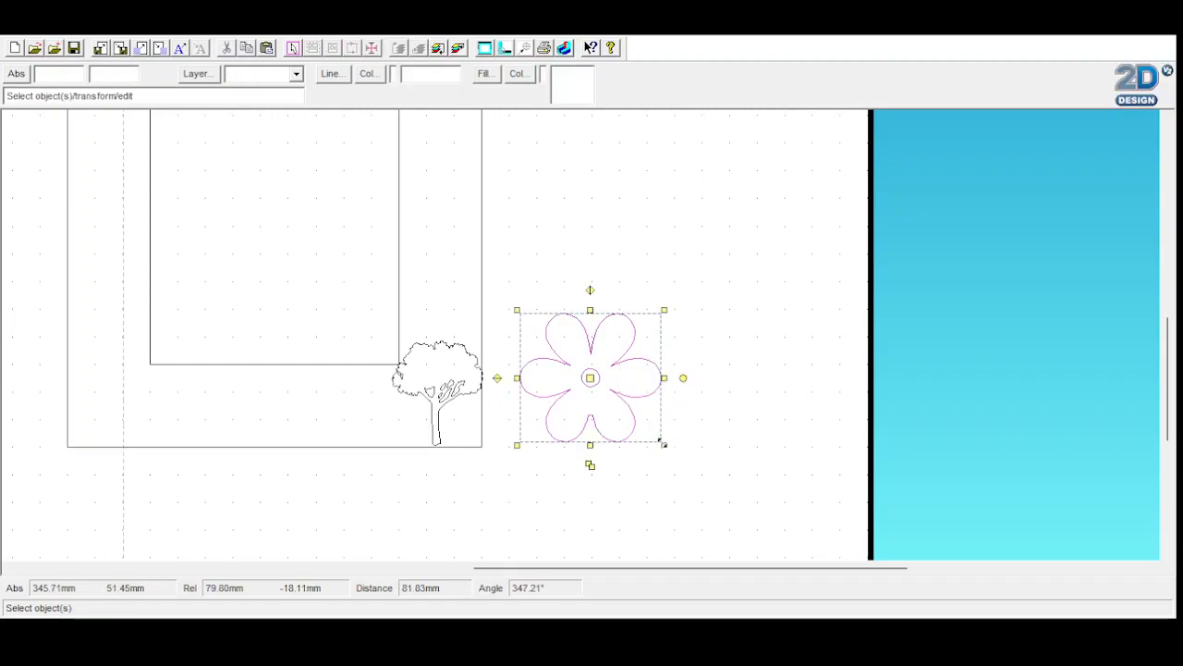
drag(664, 444, 596, 382)
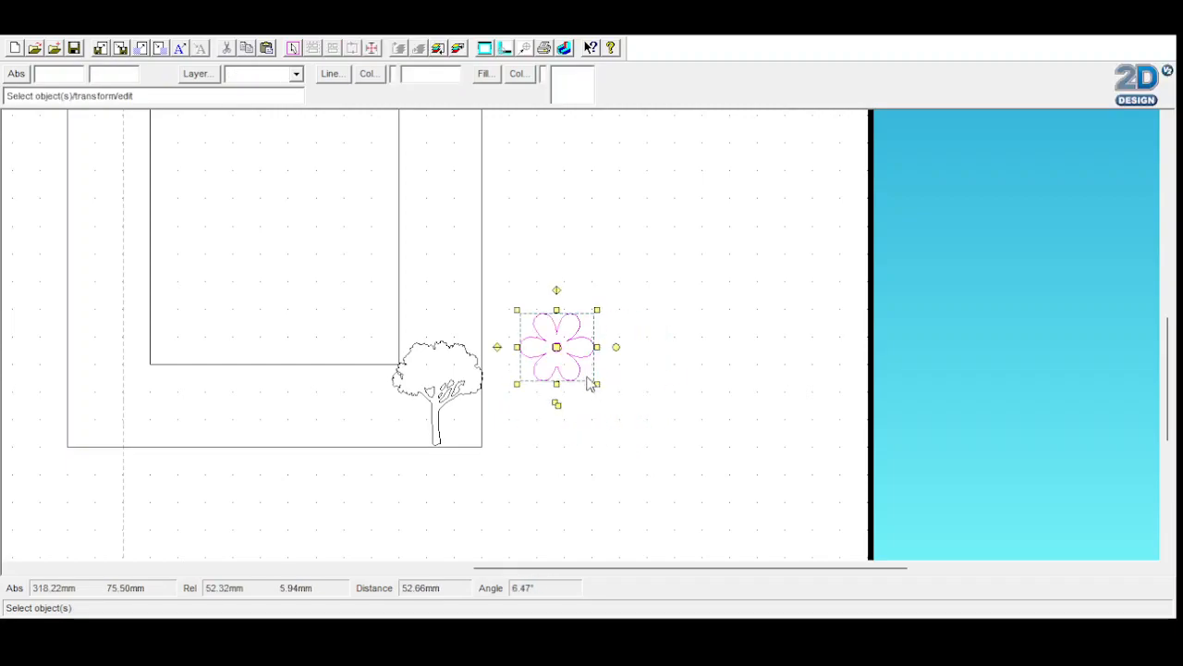
drag(557, 346, 441, 284)
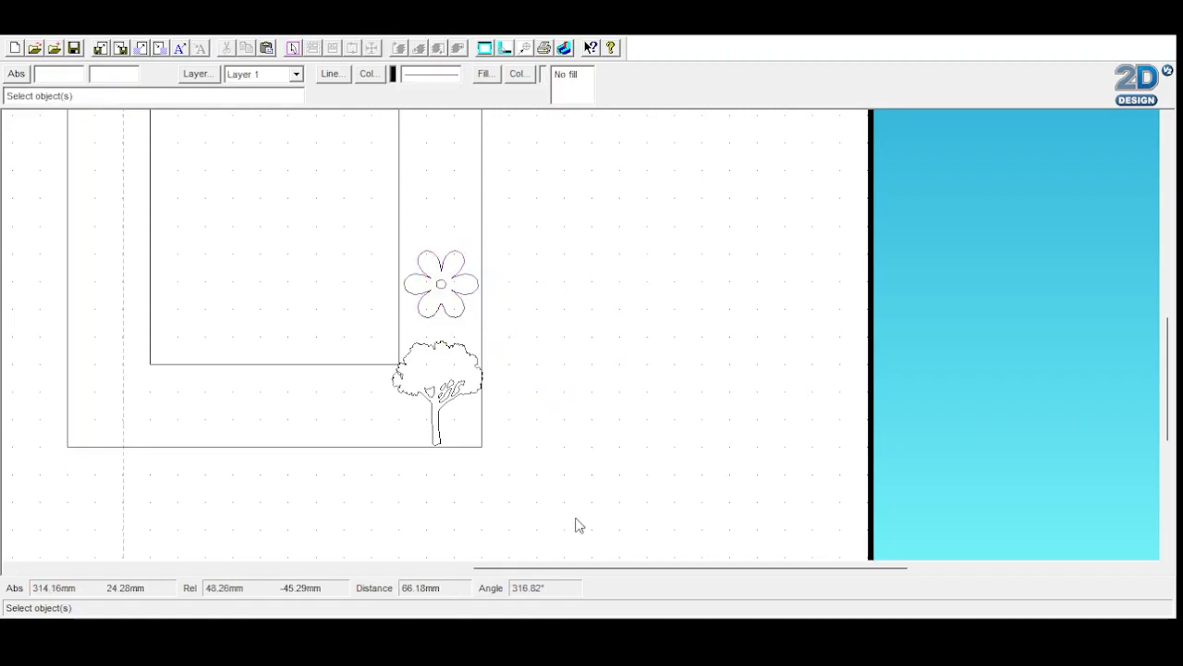
- Zoom out and centre the view to examine the whole frame with its tree and flower outlines
drag(1167, 379, 1167, 363)
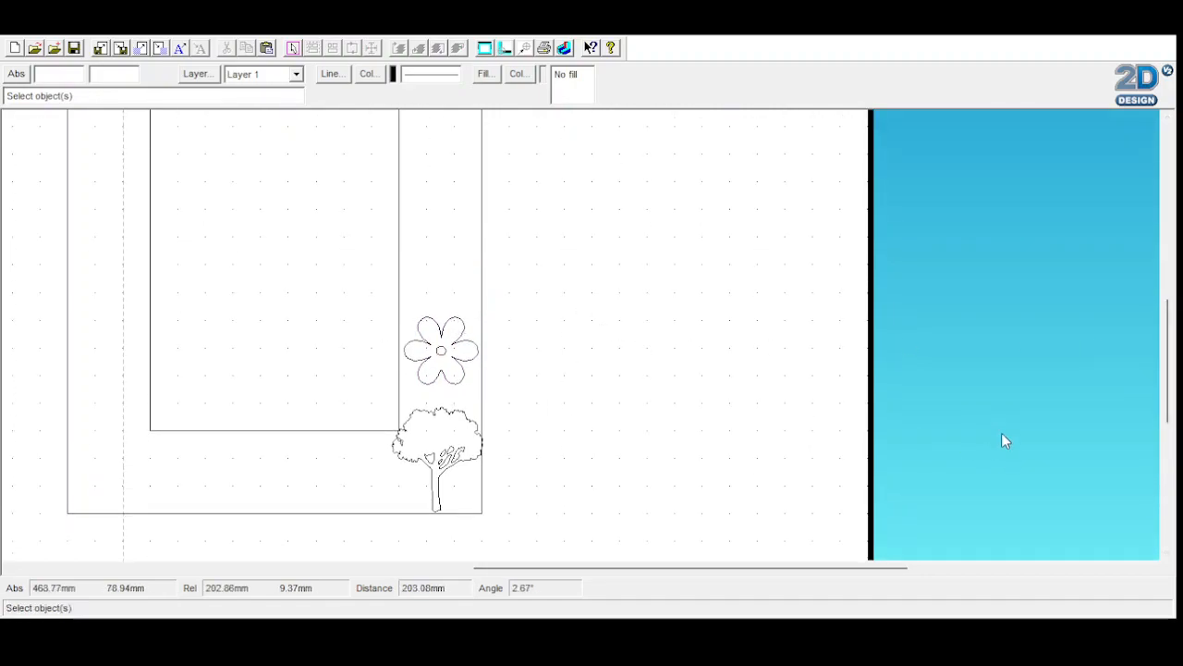
click(1144, 211)
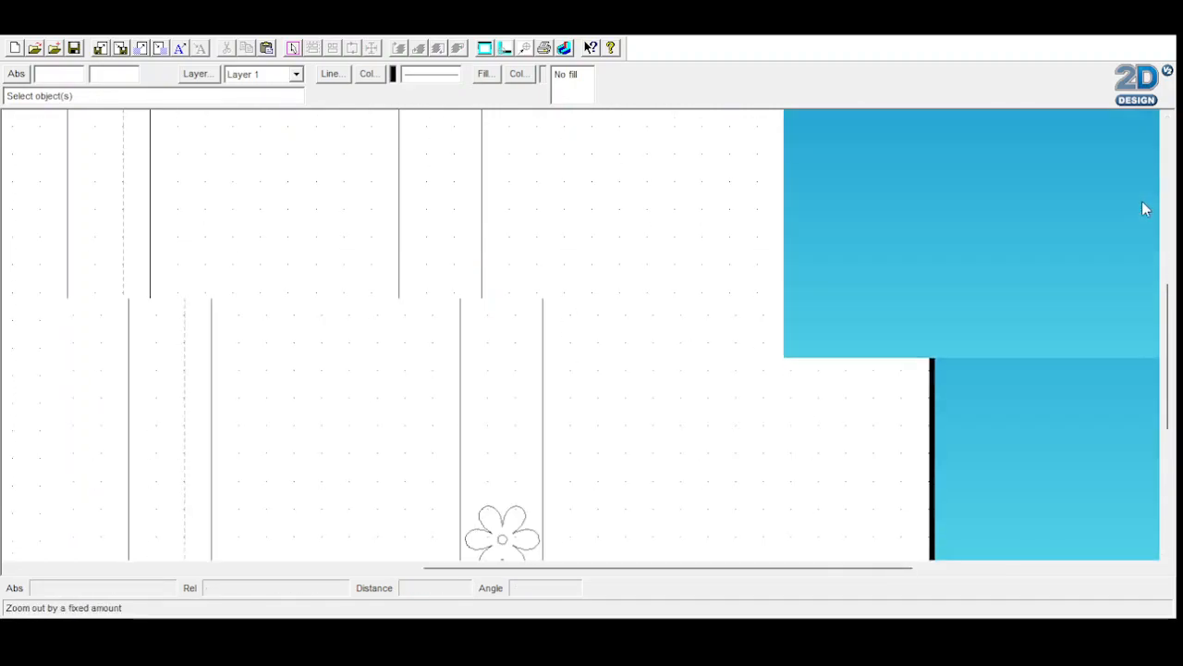
drag(782, 568, 699, 568)
drag(1171, 368, 1171, 350)
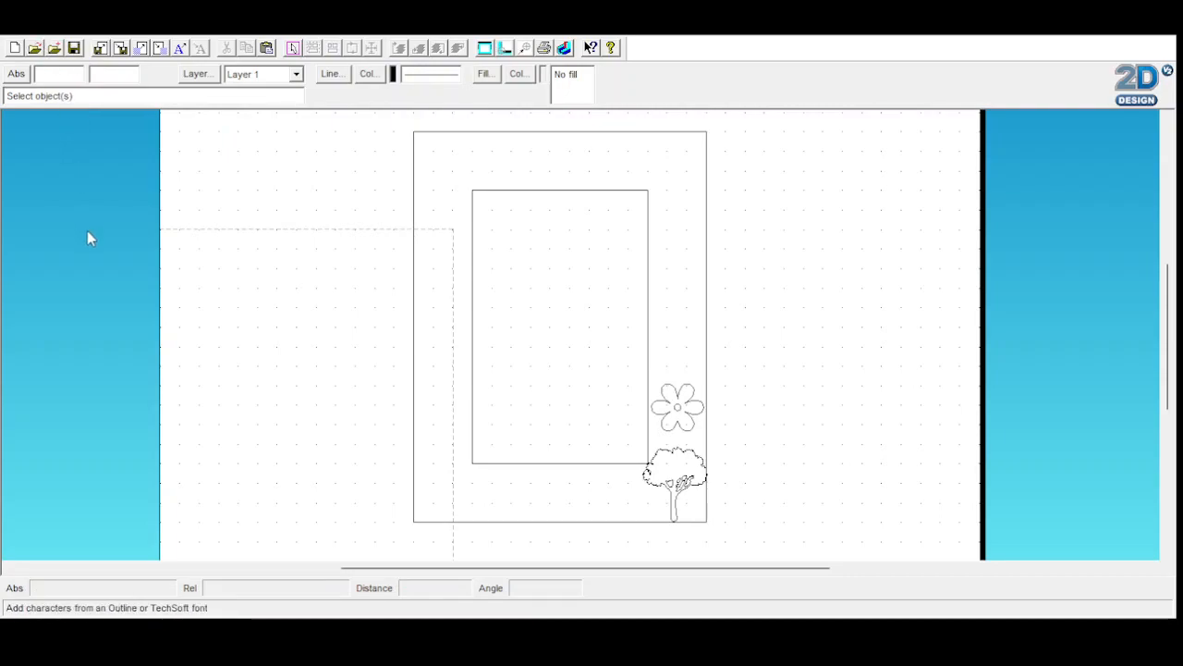
click(89, 138)
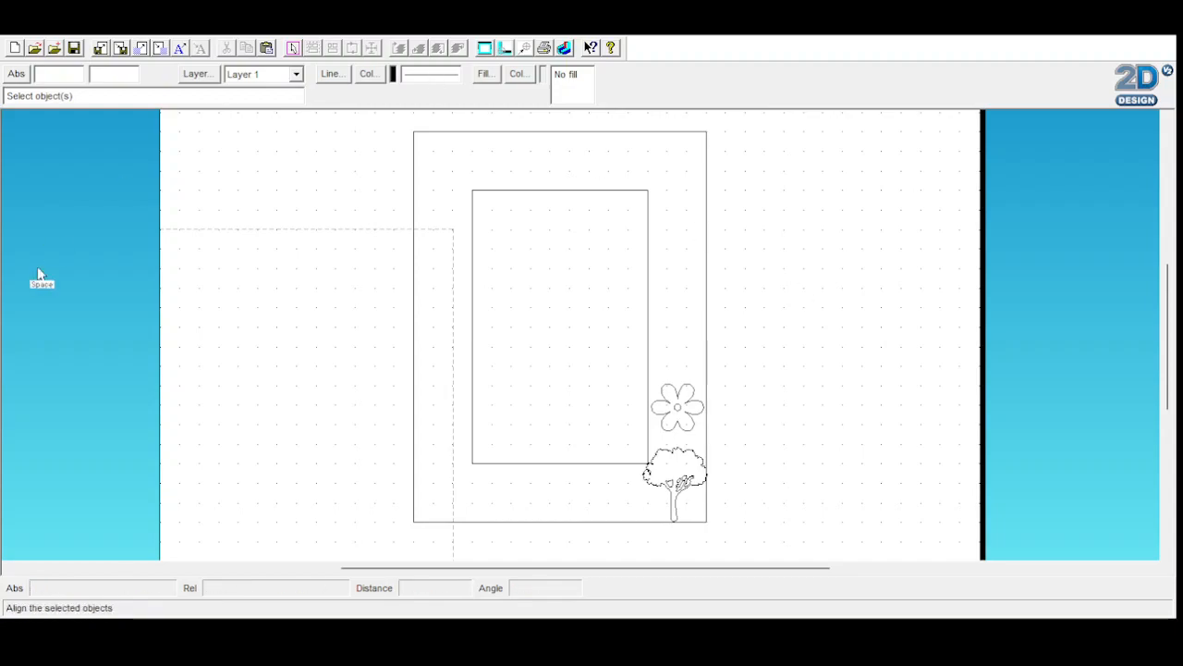
click(76, 137)
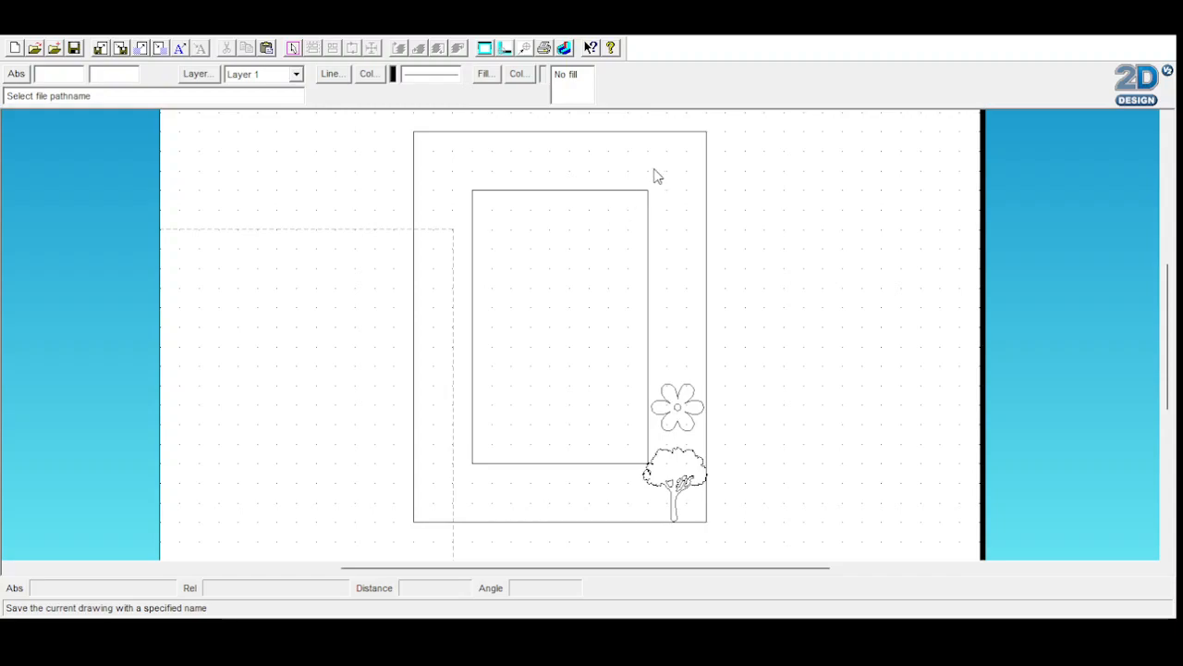
click(822, 148)
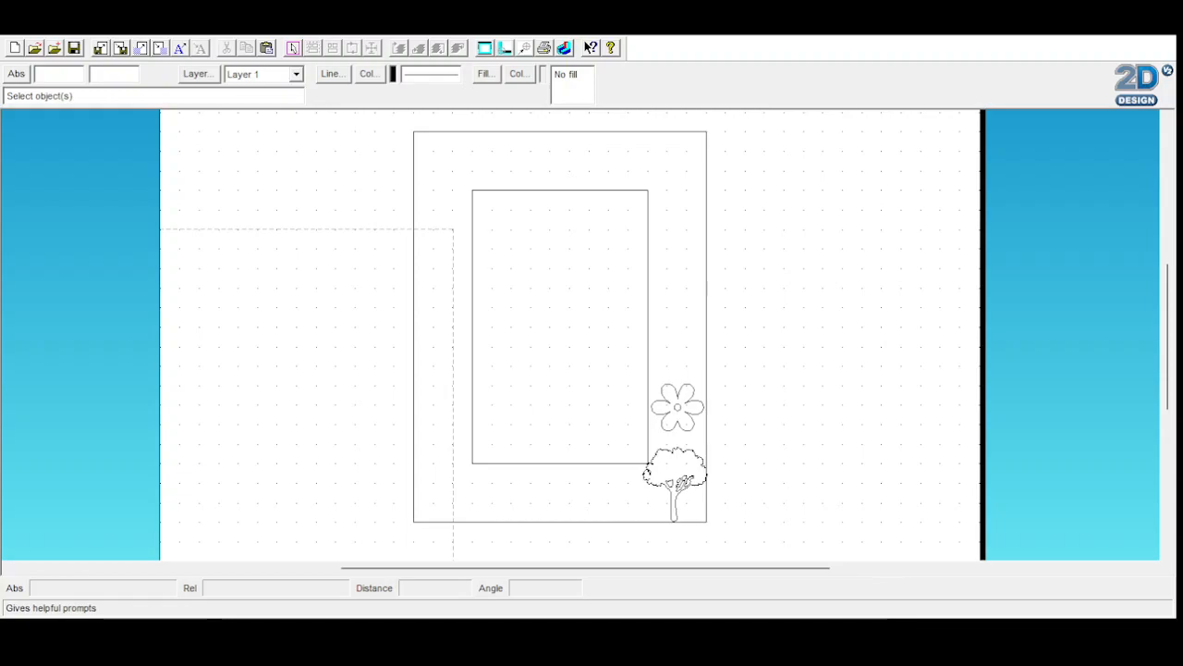